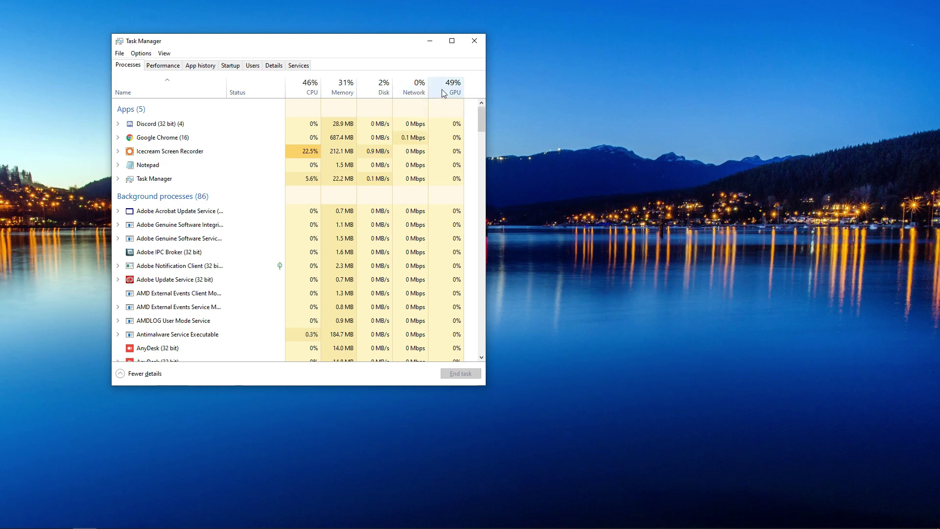
# Examine the CPU, memory, disk and GPU usage in Task Manager's performance view, and close Task Manager.
pyautogui.click(173, 66)
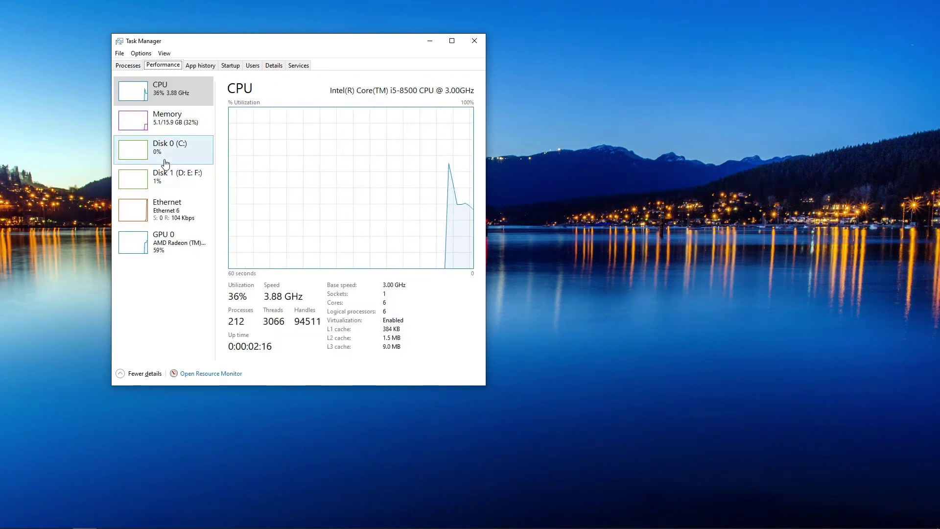
pyautogui.click(474, 42)
# Check for Windows updates in the Update & Security section of Settings.
pyautogui.press('super')
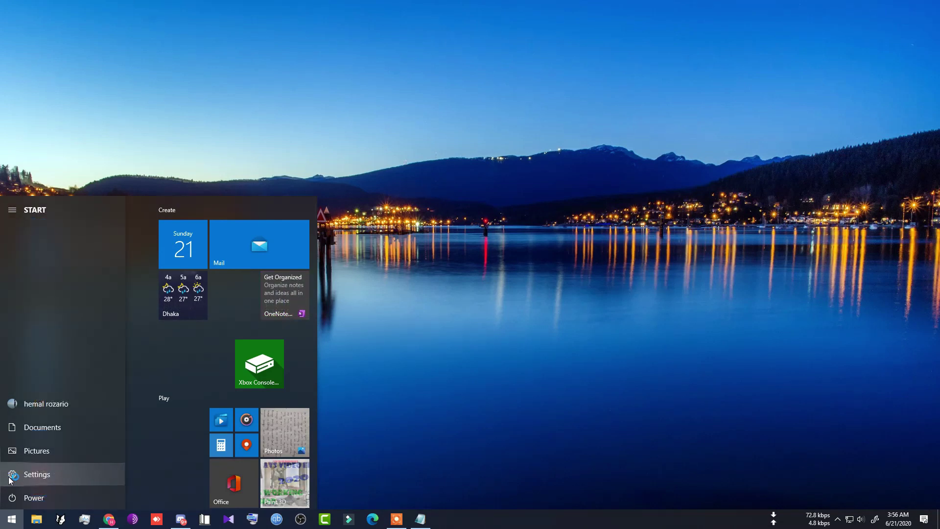
pyautogui.click(43, 476)
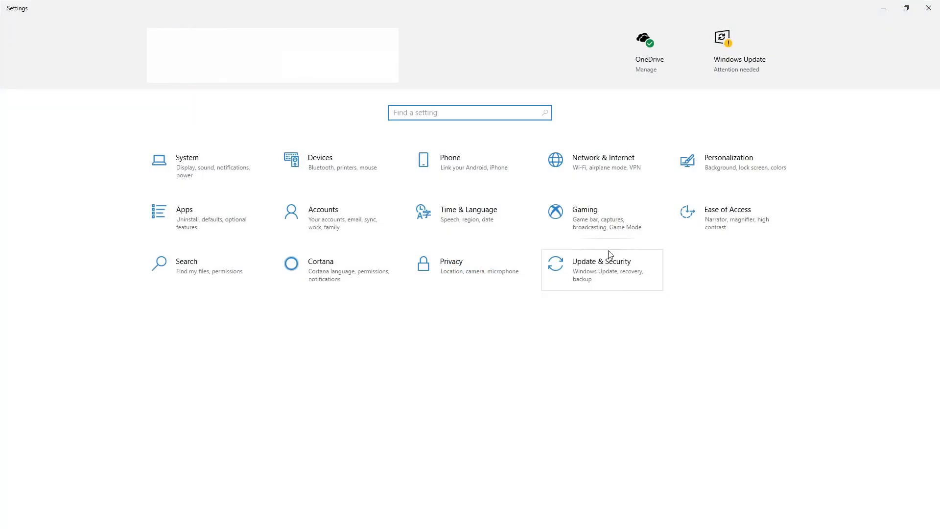
pyautogui.click(617, 281)
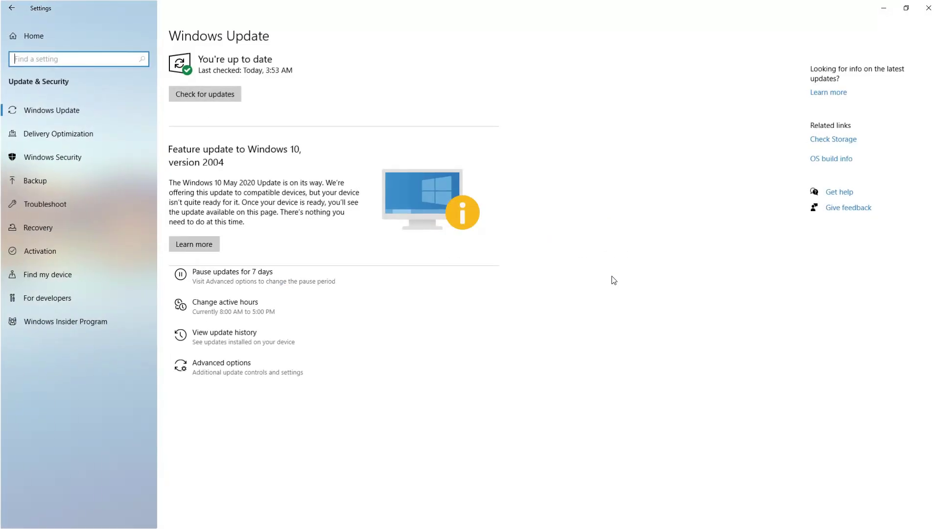
pyautogui.click(216, 97)
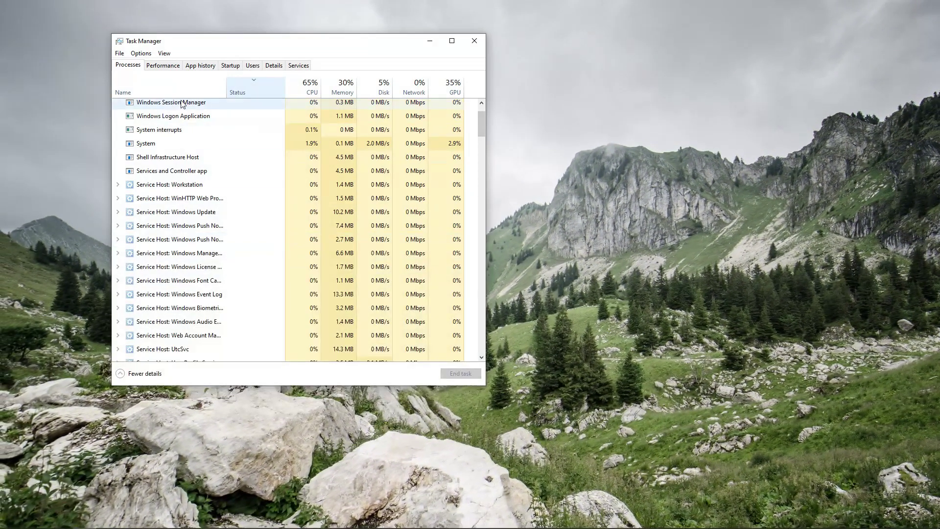
# Show the services list in Task Manager and open the full Services console from it.
pyautogui.scroll(-1, 441, 137)
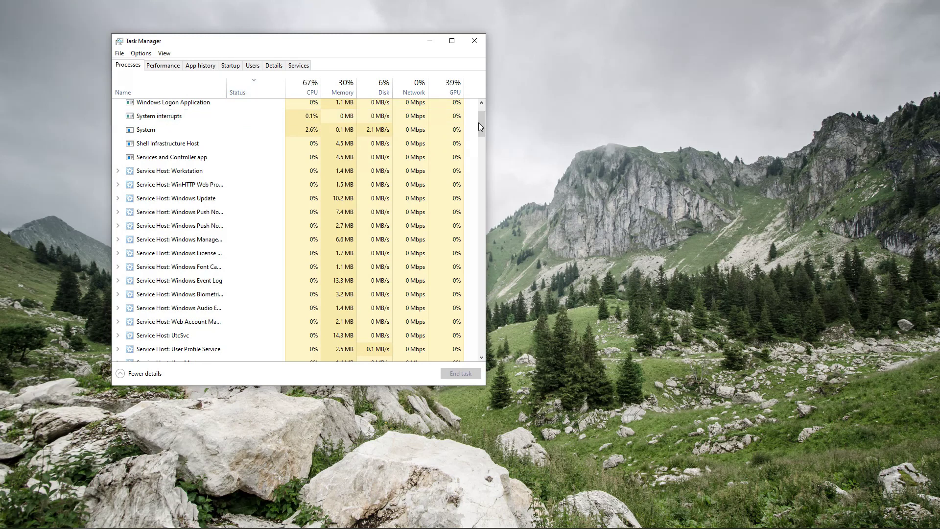
pyautogui.scroll(1, 478, 119)
pyautogui.click(298, 65)
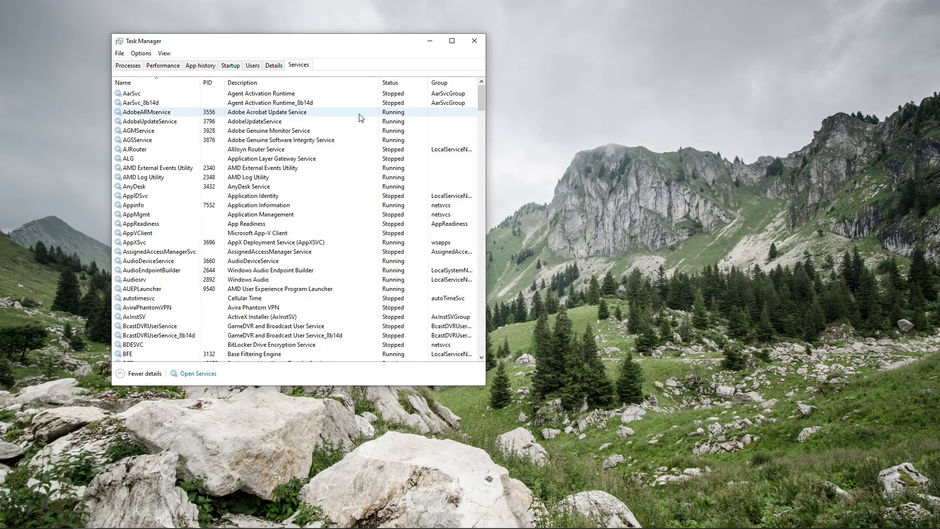
pyautogui.click(192, 374)
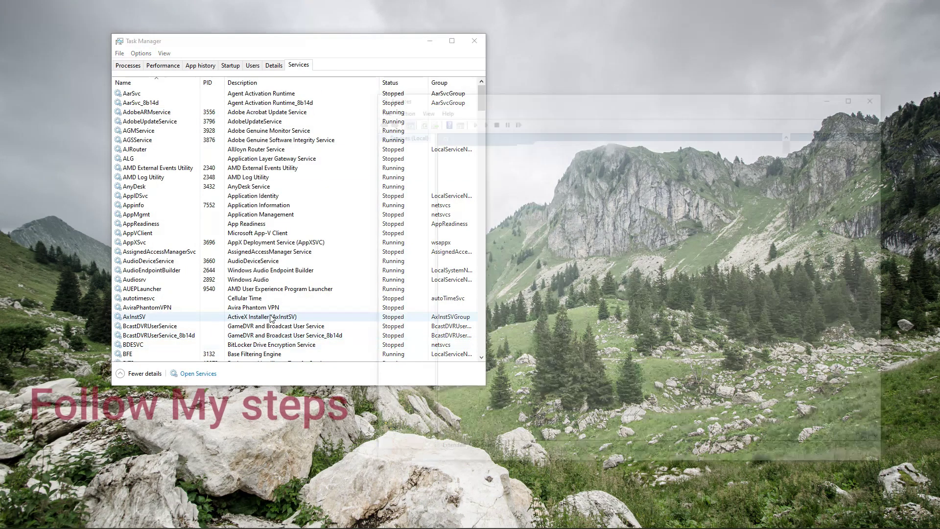
# Find the Windows Search service in the Services console and open its properties.
pyautogui.click(653, 272)
pyautogui.press('w')
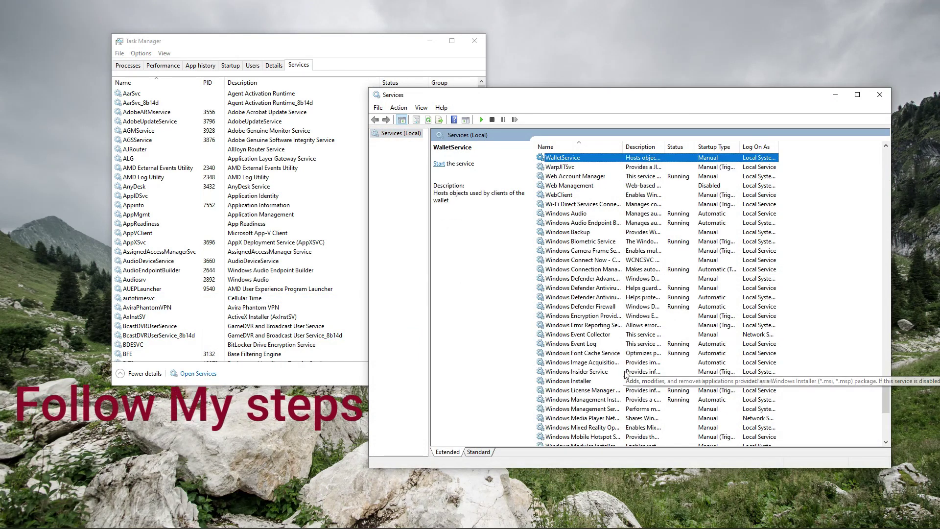
pyautogui.press('w')
pyautogui.press('w')
pyautogui.press('w')
pyautogui.click(591, 240)
pyautogui.press('w')
pyautogui.scroll(-4, 628, 307)
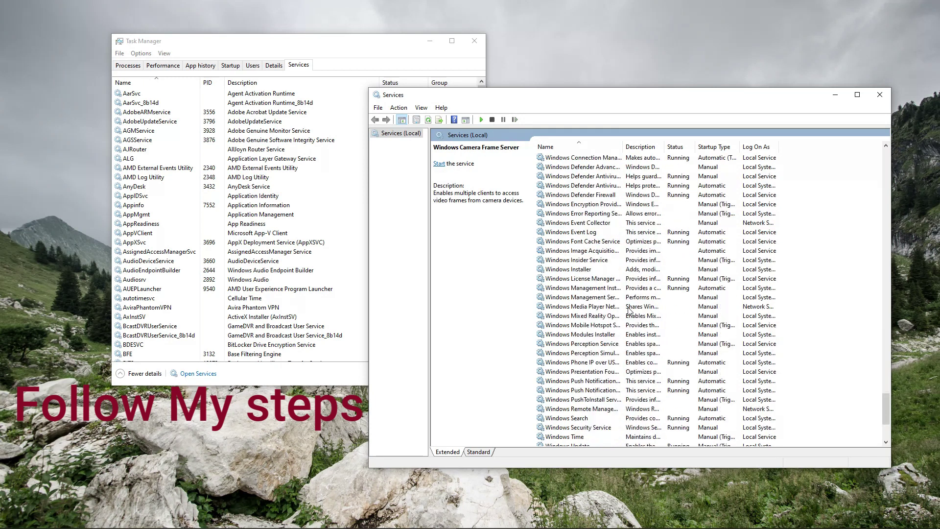
pyautogui.scroll(-1, 630, 311)
pyautogui.click(567, 390)
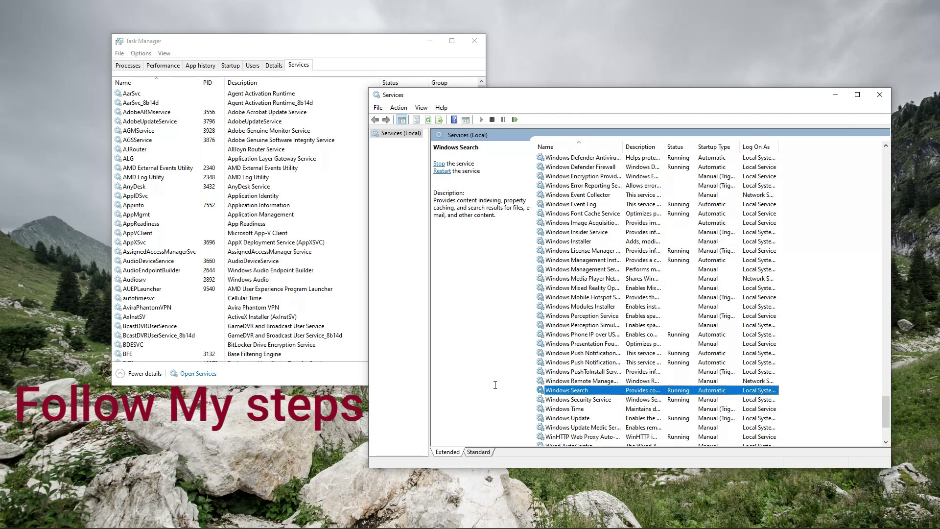
pyautogui.doubleClick(715, 390)
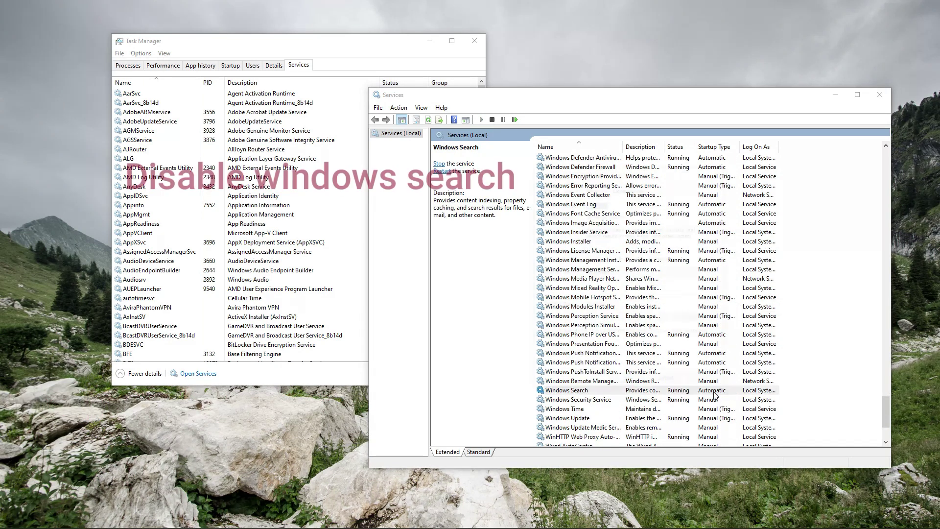
# Stop the Windows Search service, set its startup type to Disabled, and apply the change.
pyautogui.click(614, 319)
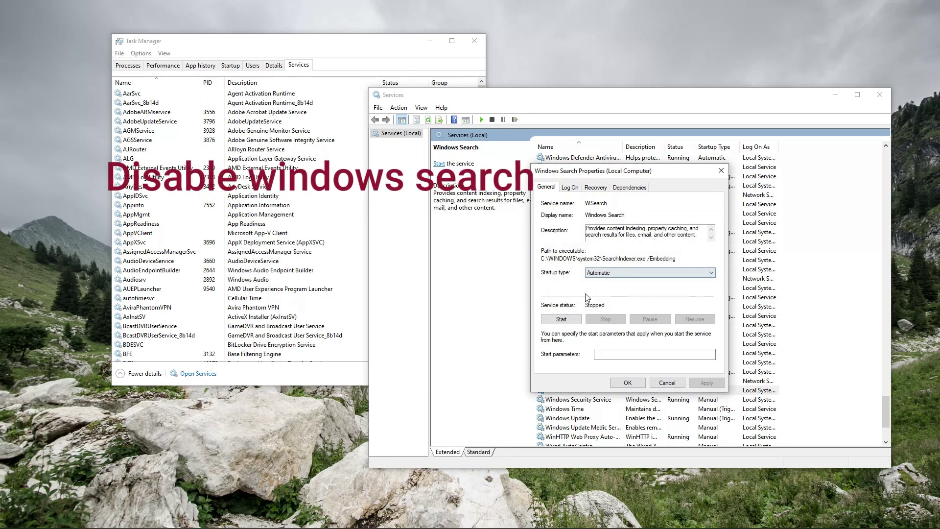
pyautogui.click(616, 272)
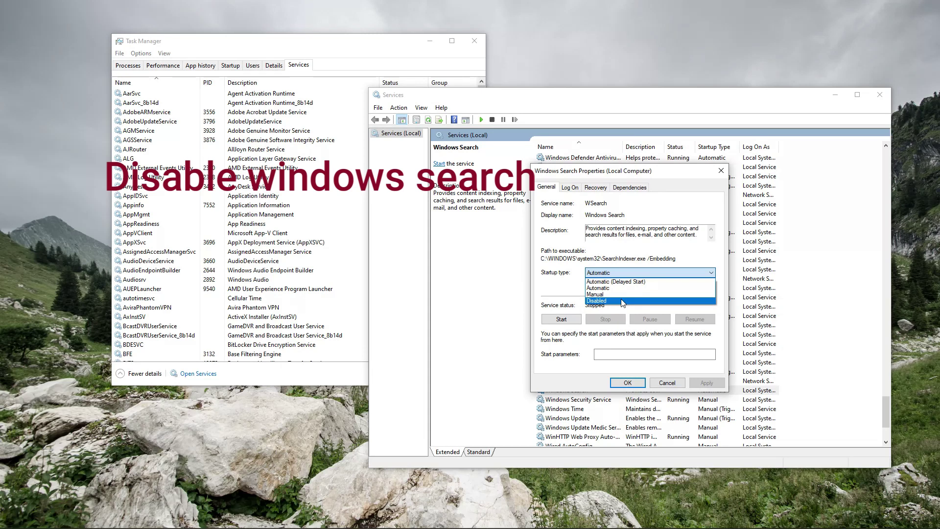
pyautogui.click(623, 302)
pyautogui.click(709, 385)
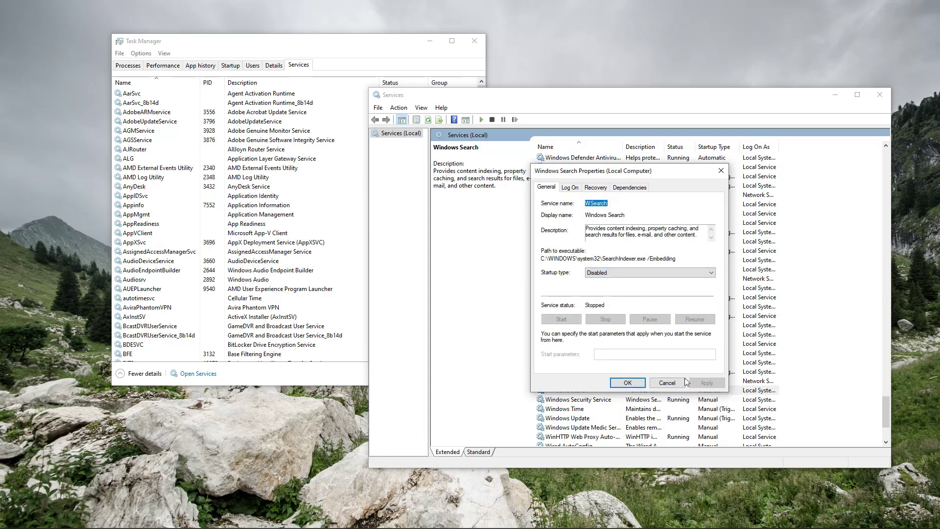
pyautogui.click(628, 383)
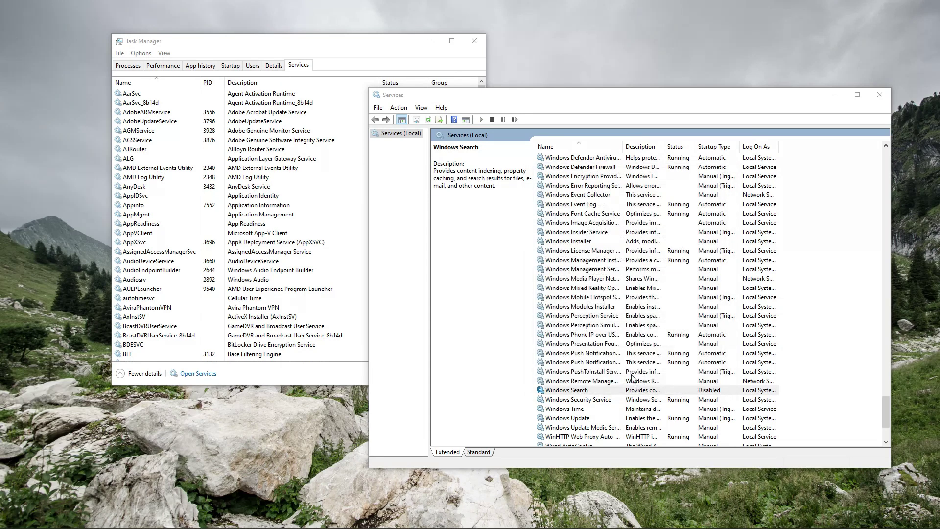
# Find the Windows Update service in the services list and open its properties.
pyautogui.click(611, 400)
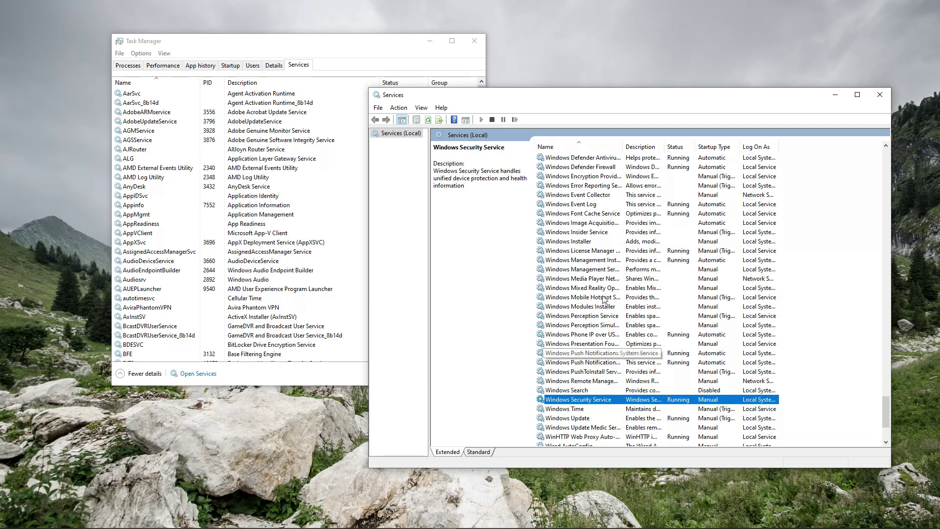
pyautogui.scroll(-3, 618, 301)
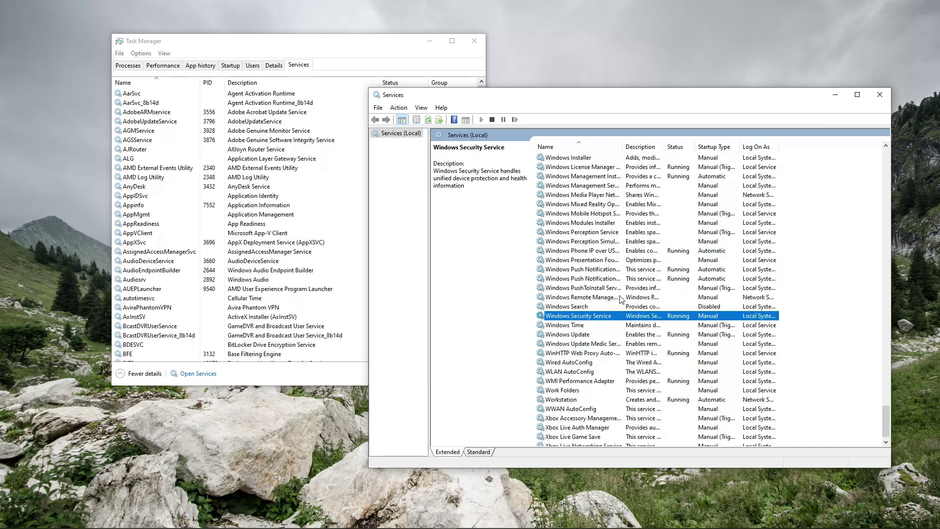
pyautogui.press('Down')
pyautogui.press('Down')
pyautogui.press('Down')
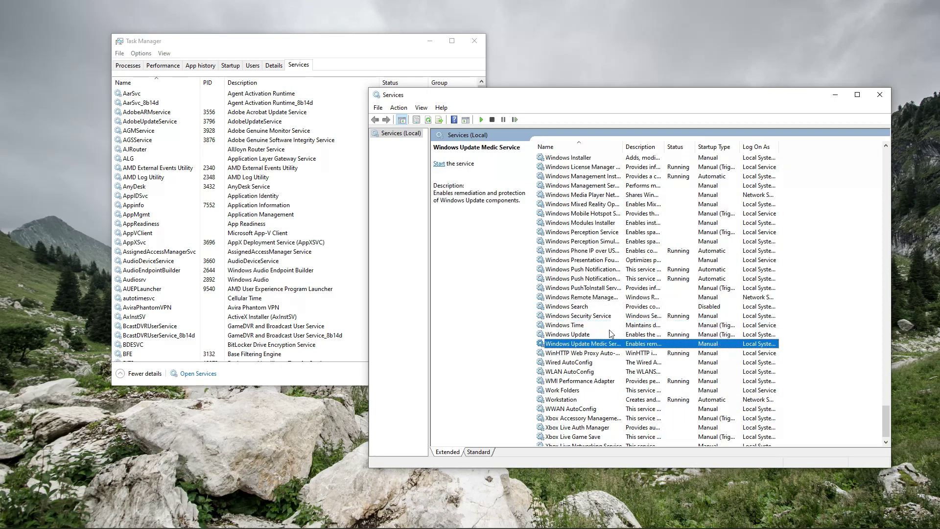
pyautogui.click(610, 335)
pyautogui.doubleClick(611, 335)
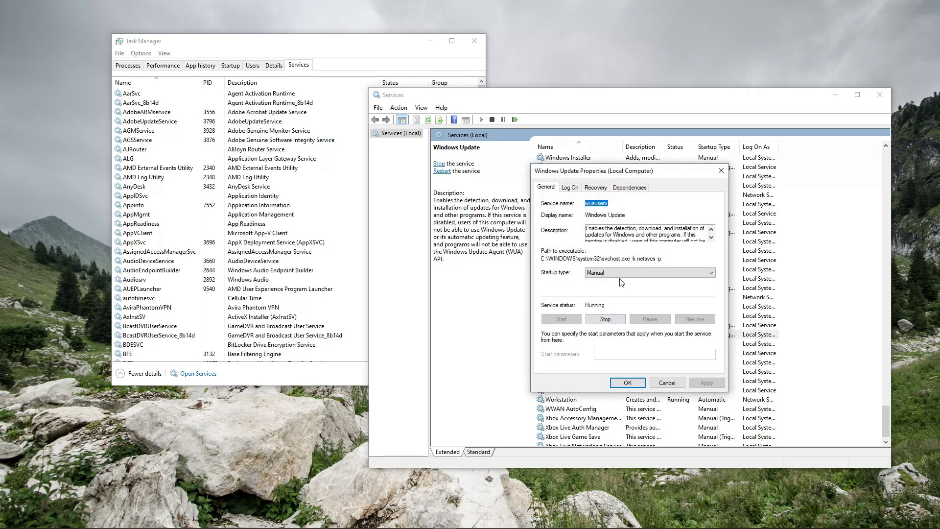
# Stop the Windows Update service, set its startup type to Disabled, and apply the change.
pyautogui.click(606, 320)
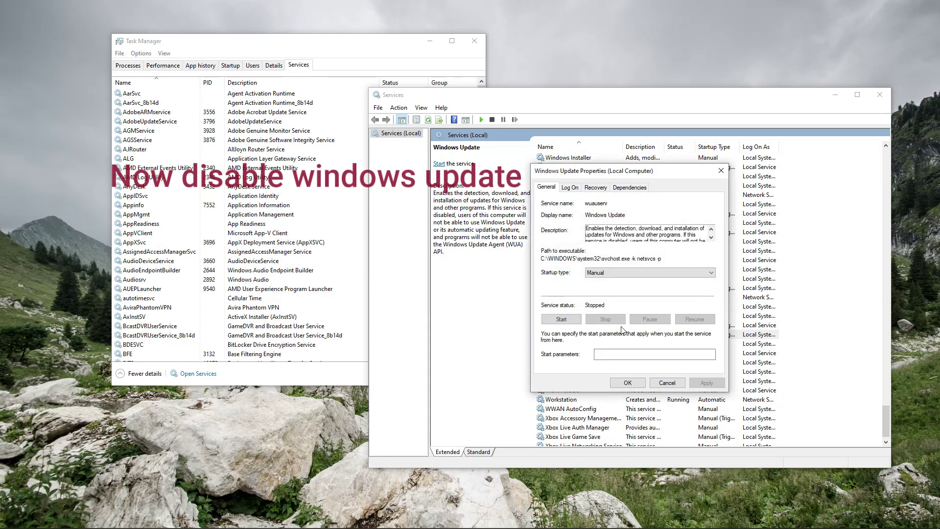
pyautogui.click(637, 272)
pyautogui.click(607, 304)
pyautogui.click(706, 383)
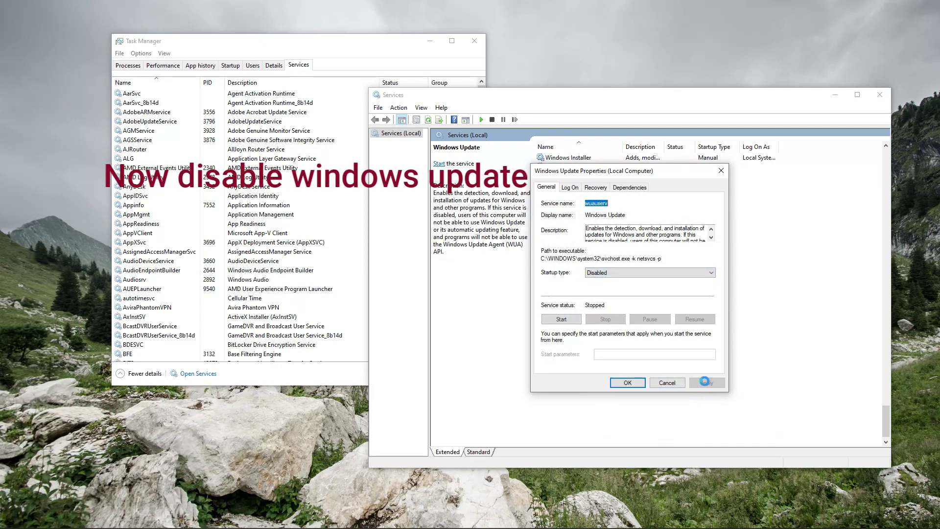
pyautogui.click(627, 382)
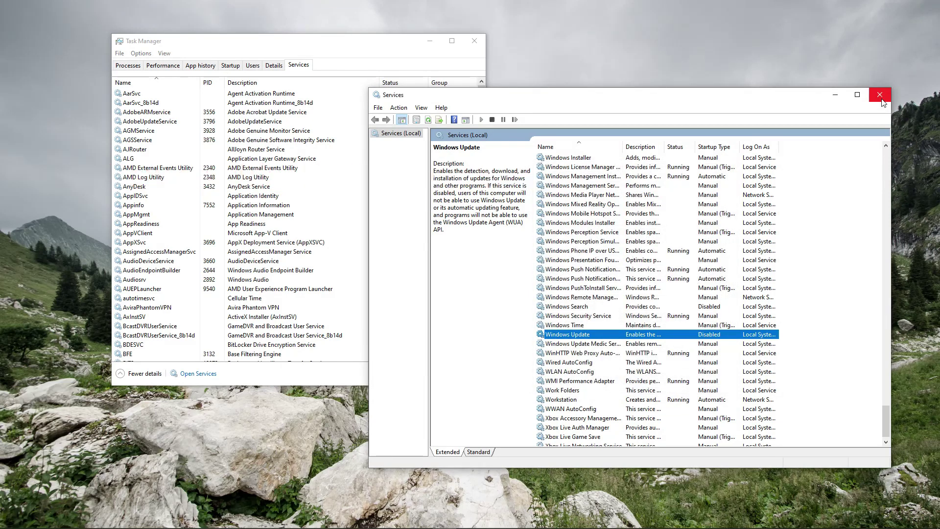
# Close the Services console and Task Manager, and open the computer's power options.
pyautogui.click(881, 100)
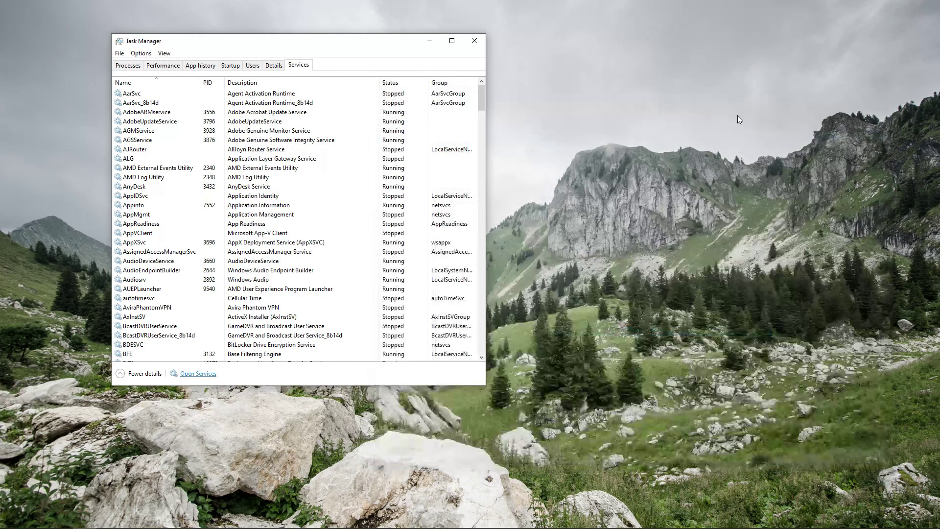
pyautogui.click(475, 42)
pyautogui.rightClick(487, 126)
pyautogui.click(514, 170)
pyautogui.click(4, 518)
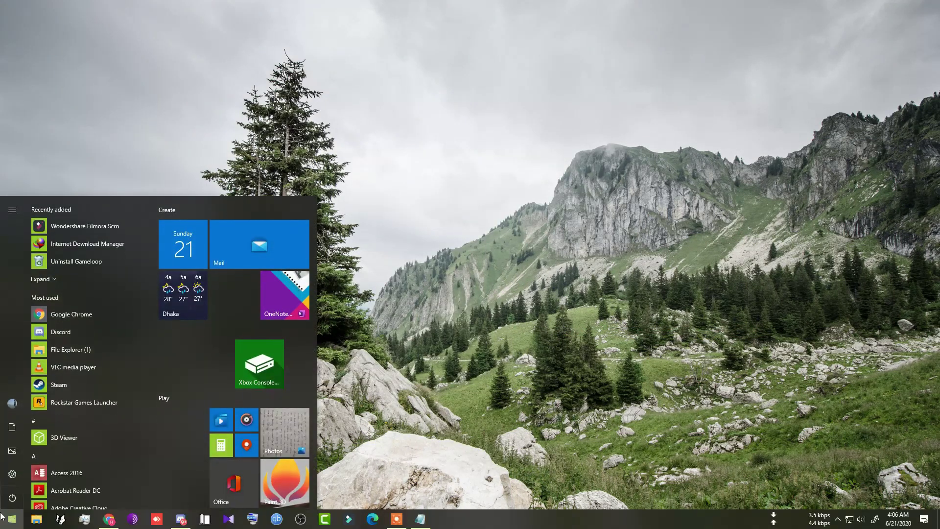
pyautogui.click(11, 497)
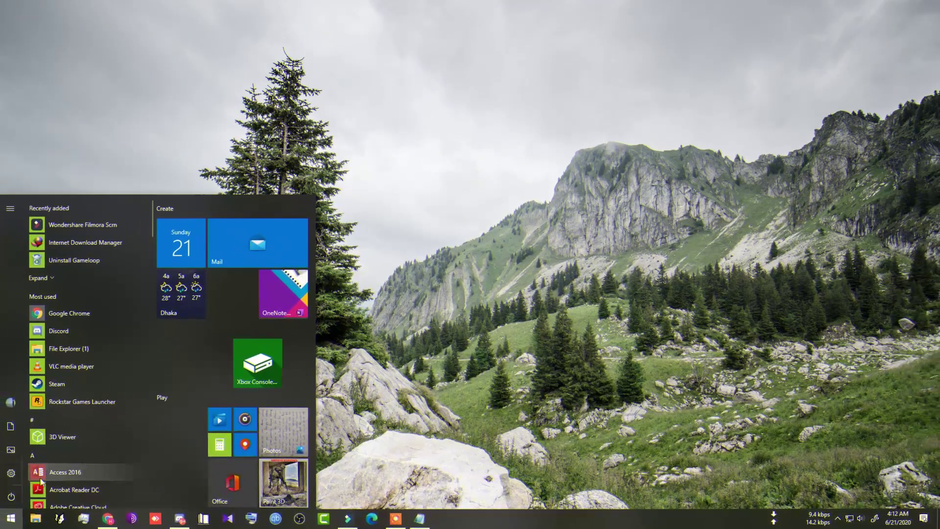
# Search Windows for "task scheduler" and open Task Scheduler.
pyautogui.write('task')
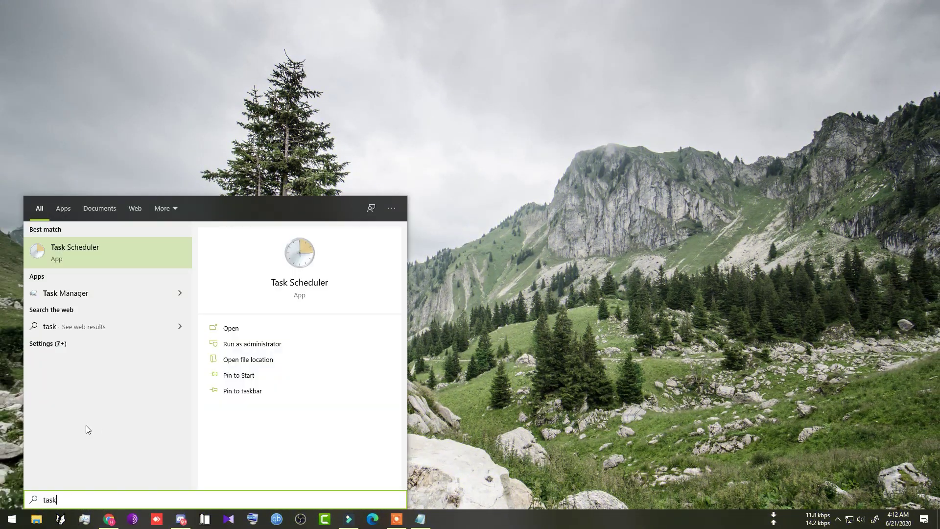
pyautogui.write(' sched')
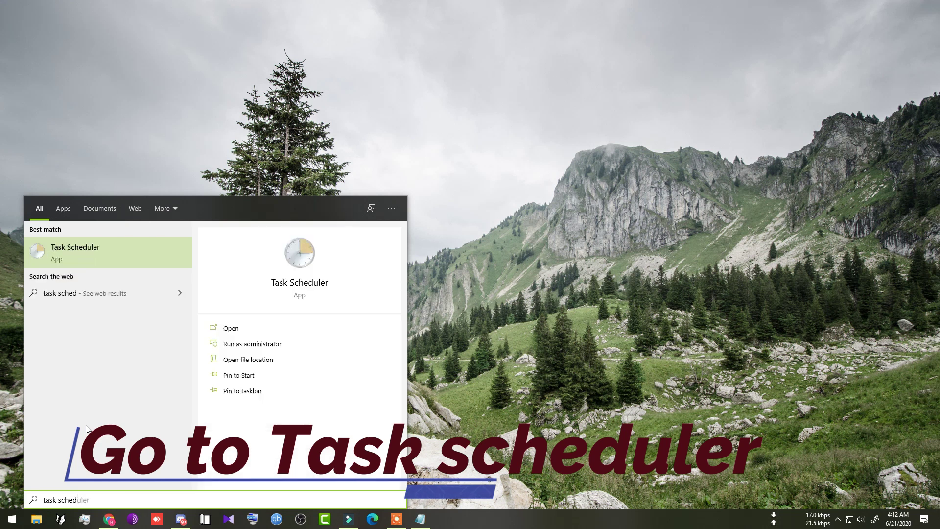
pyautogui.write('uler')
pyautogui.press('Return')
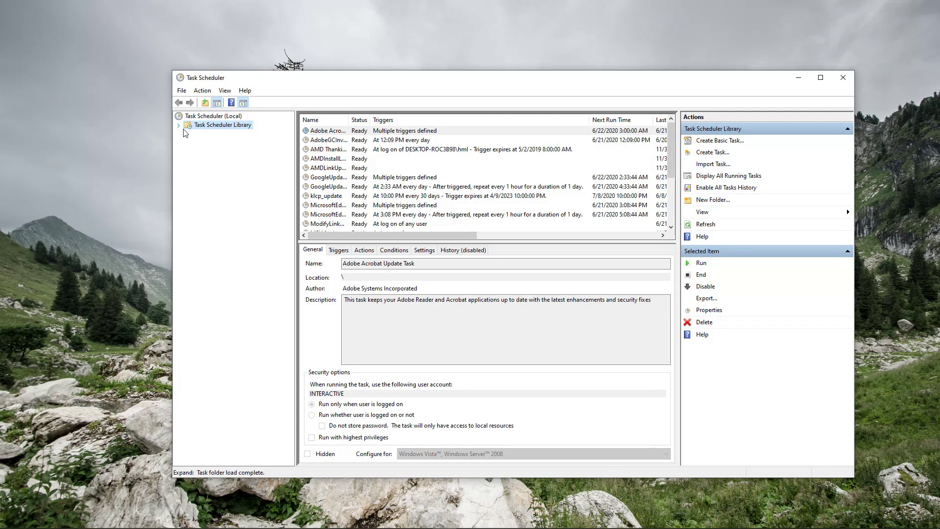
# Open the Defrag folder under Microsoft > Windows in the Task Scheduler Library.
pyautogui.click(187, 133)
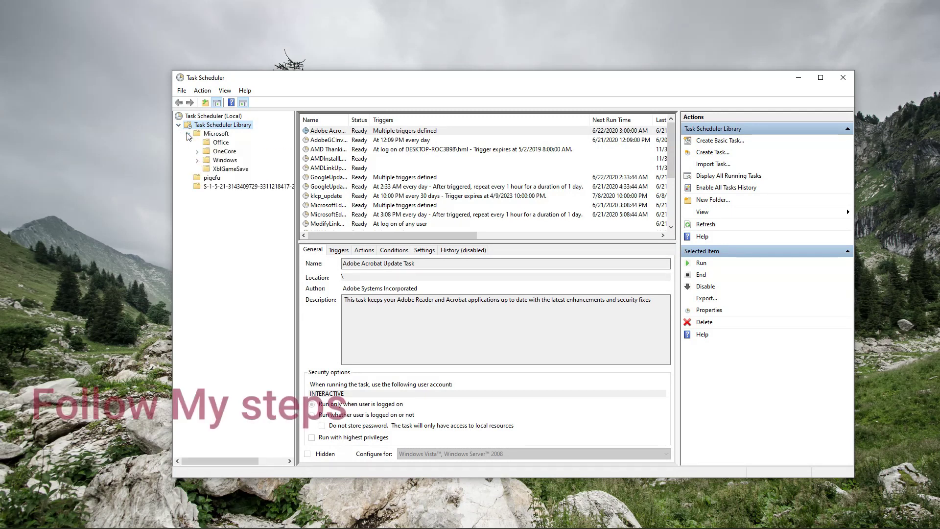
pyautogui.click(198, 160)
pyautogui.click(231, 309)
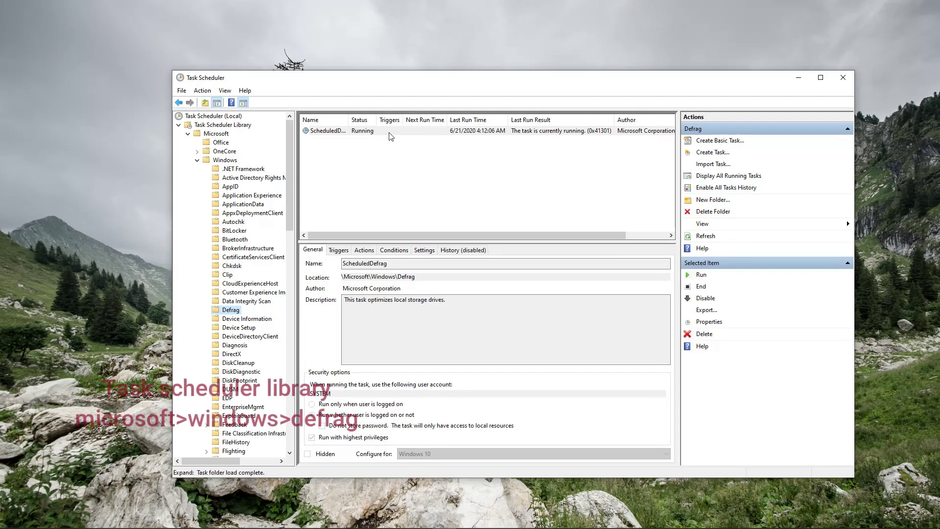
# End all instances of the ScheduledDefrag task and disable the task.
pyautogui.rightClick(391, 134)
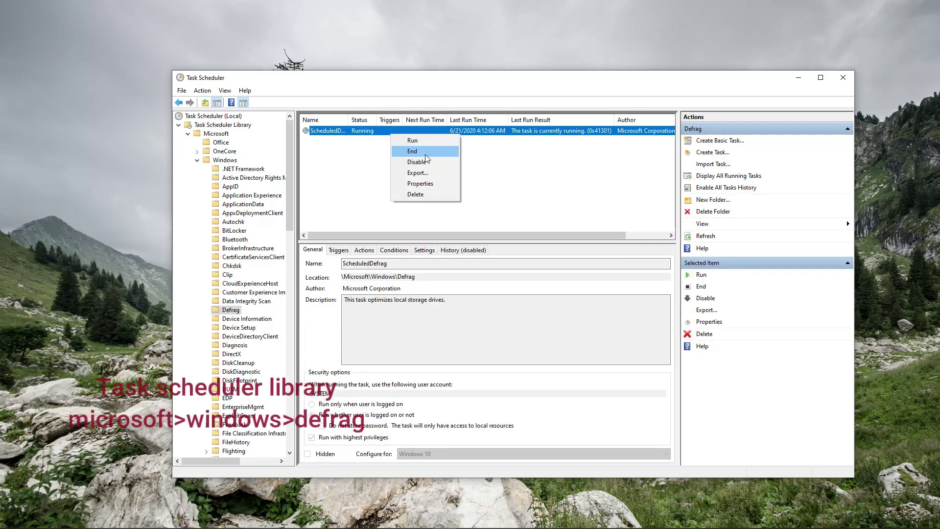
pyautogui.click(423, 151)
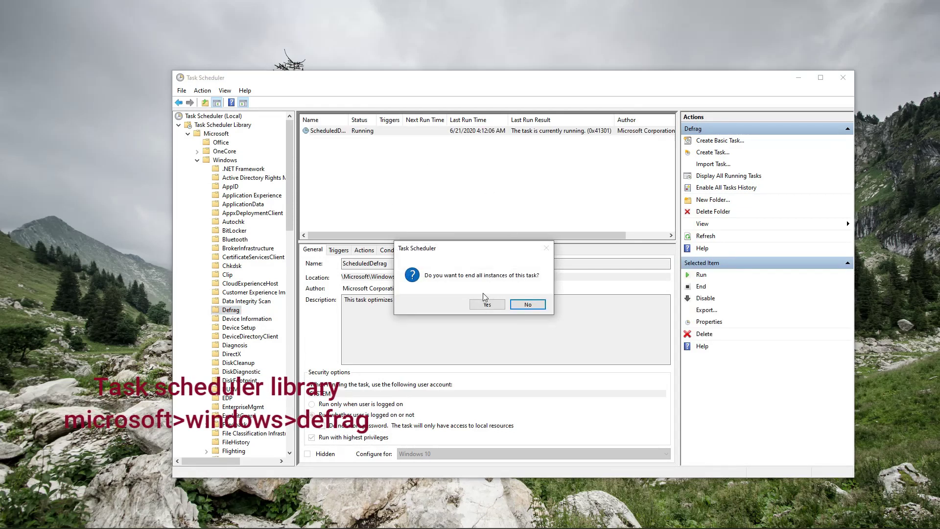
pyautogui.click(487, 305)
pyautogui.rightClick(403, 130)
pyautogui.click(445, 157)
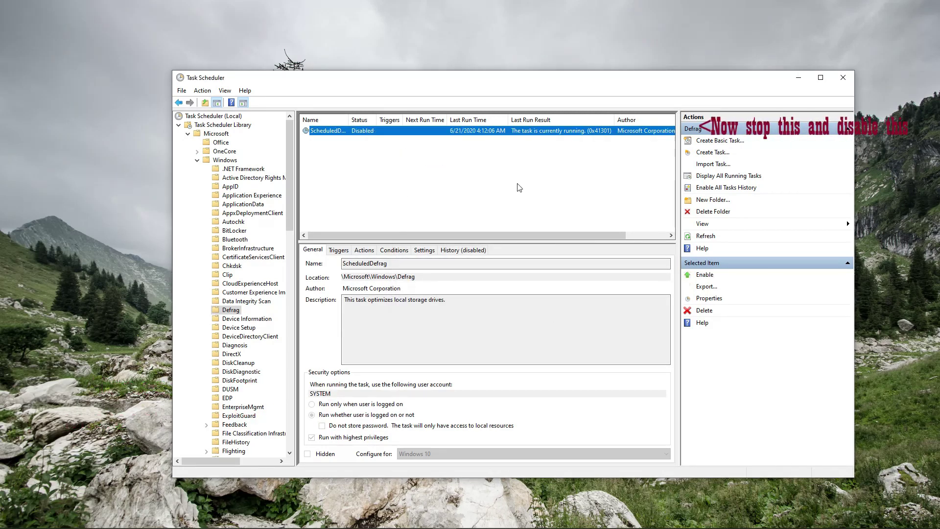
# Close Task Scheduler and restart the computer.
pyautogui.click(844, 78)
pyautogui.rightClick(414, 187)
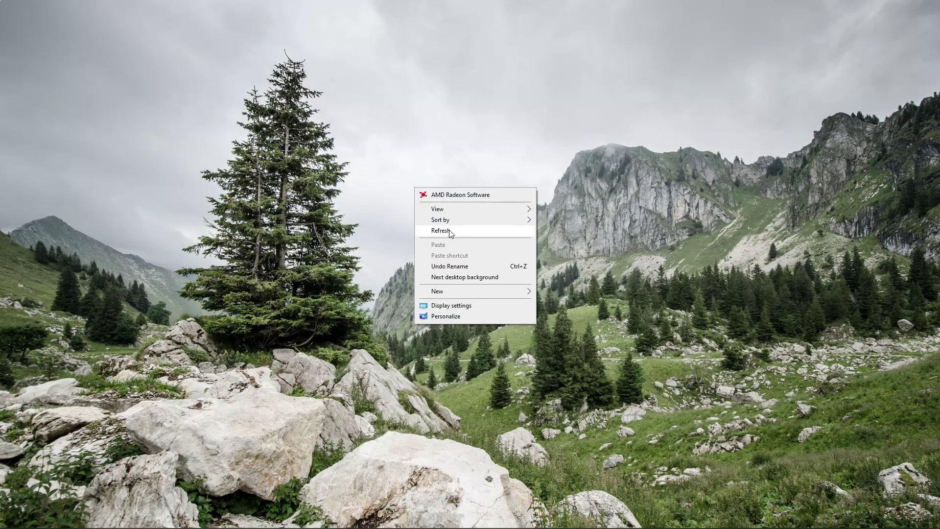
pyautogui.click(450, 231)
pyautogui.moveTo(142, 527)
pyautogui.click(12, 519)
pyautogui.click(12, 498)
pyautogui.click(29, 472)
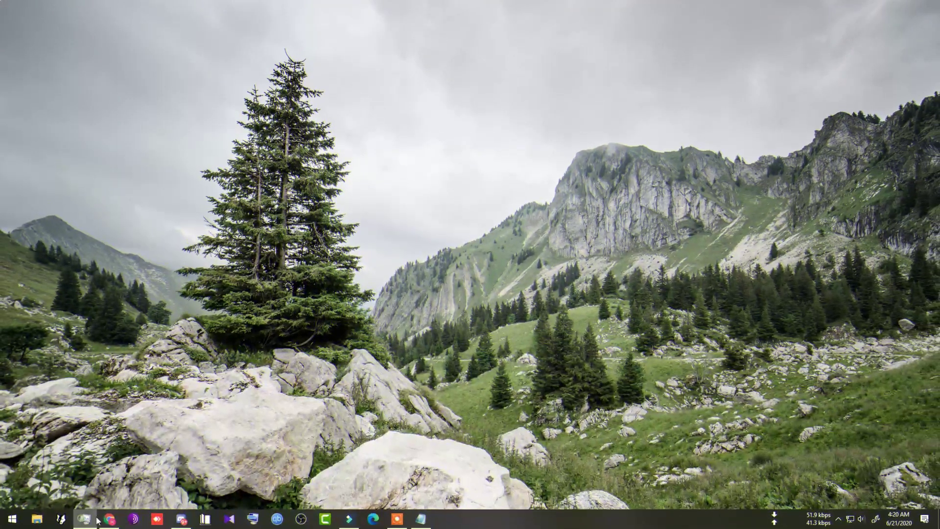
# Open Task Manager's list of services and launch the full Services console from it.
pyautogui.hotkey('ctrl', 'shift', 'Escape')
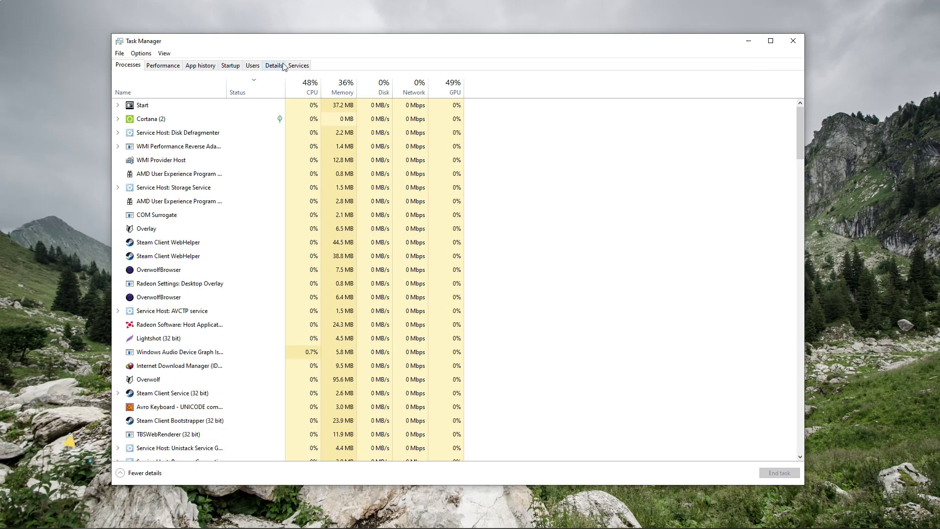
pyautogui.click(297, 65)
pyautogui.click(197, 474)
# Find the SysMain service in the Services console, open its properties and stop the service.
pyautogui.scroll(-10, 661, 294)
pyautogui.click(617, 371)
pyautogui.scroll(-20, 615, 356)
pyautogui.scroll(-18, 615, 356)
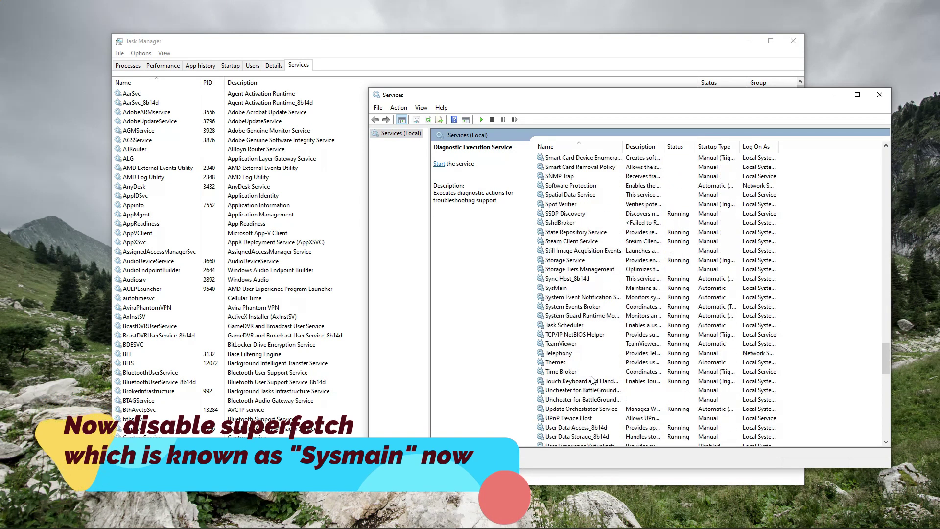
pyautogui.click(561, 223)
pyautogui.scroll(-1, 560, 224)
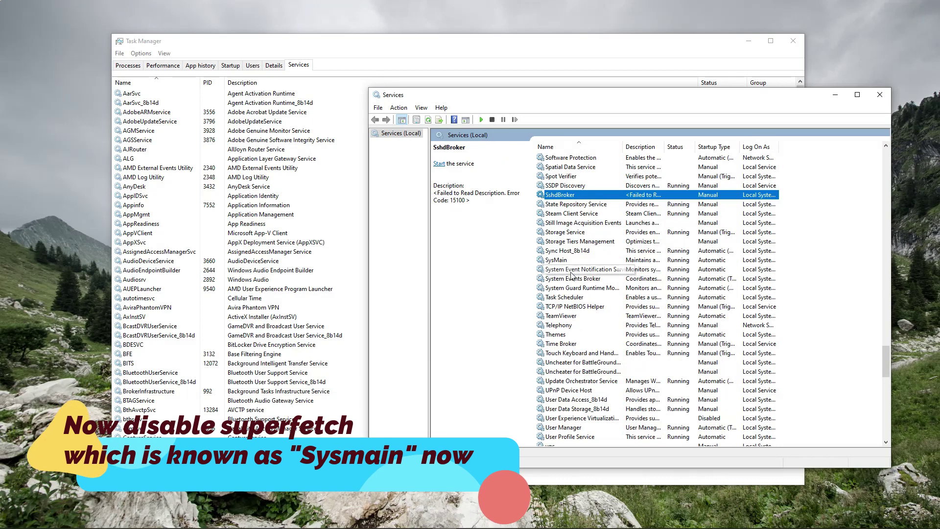
pyautogui.click(566, 262)
pyautogui.rightClick(567, 266)
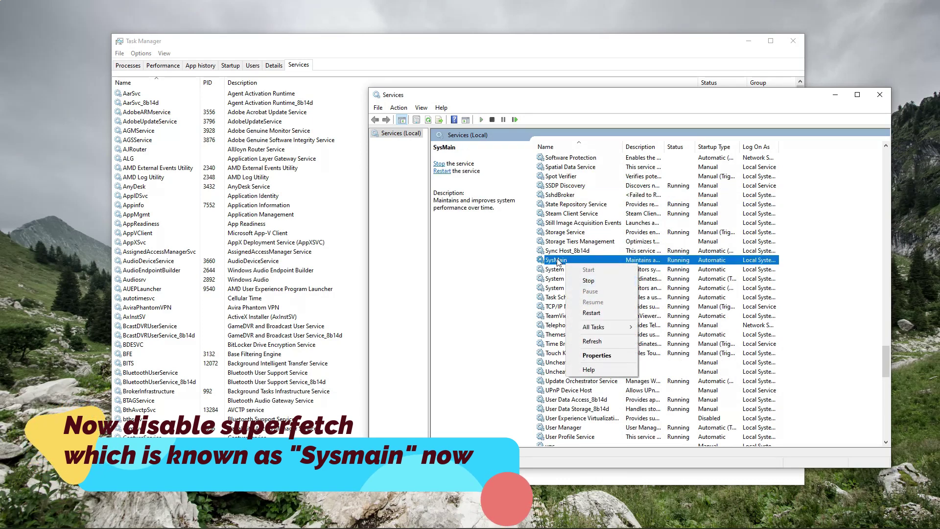
pyautogui.click(597, 355)
pyautogui.click(606, 319)
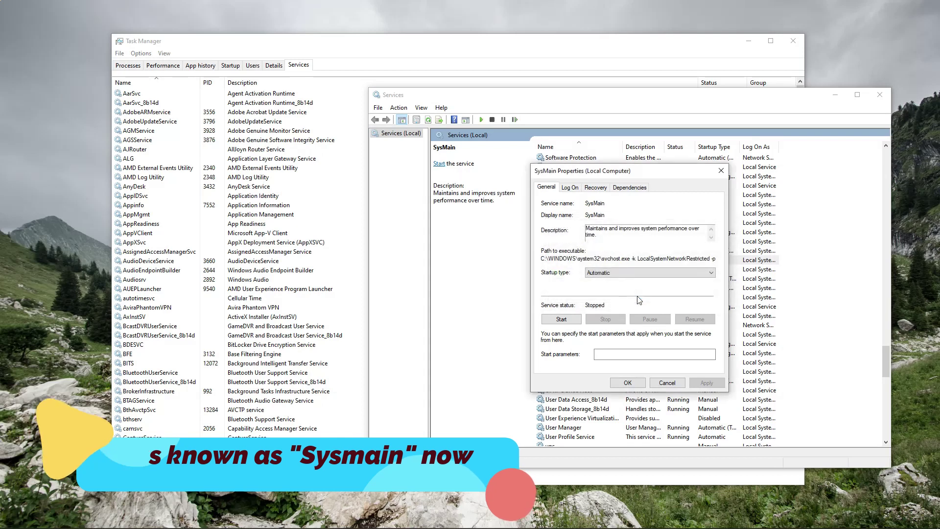
# Set the SysMain service's startup type to Disabled, apply the change and close its properties.
pyautogui.click(629, 271)
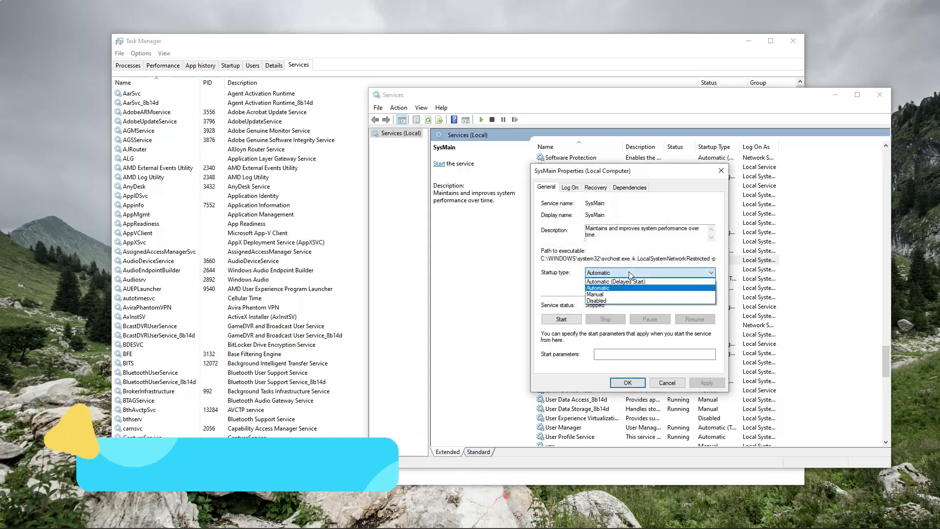
pyautogui.click(619, 301)
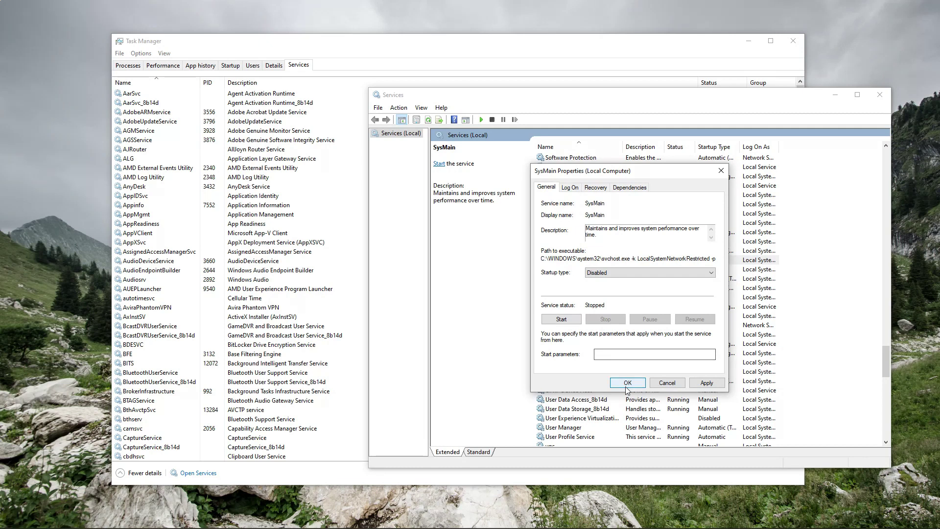
pyautogui.click(713, 386)
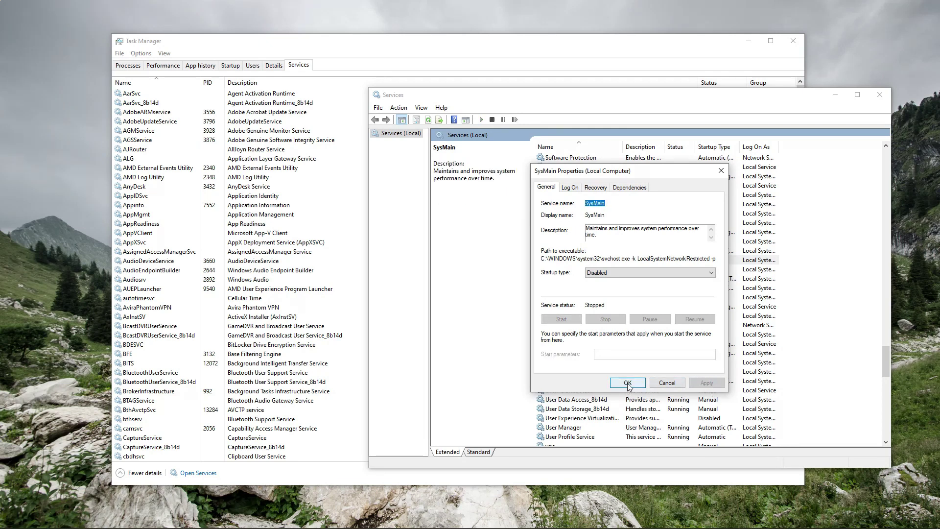
pyautogui.click(628, 384)
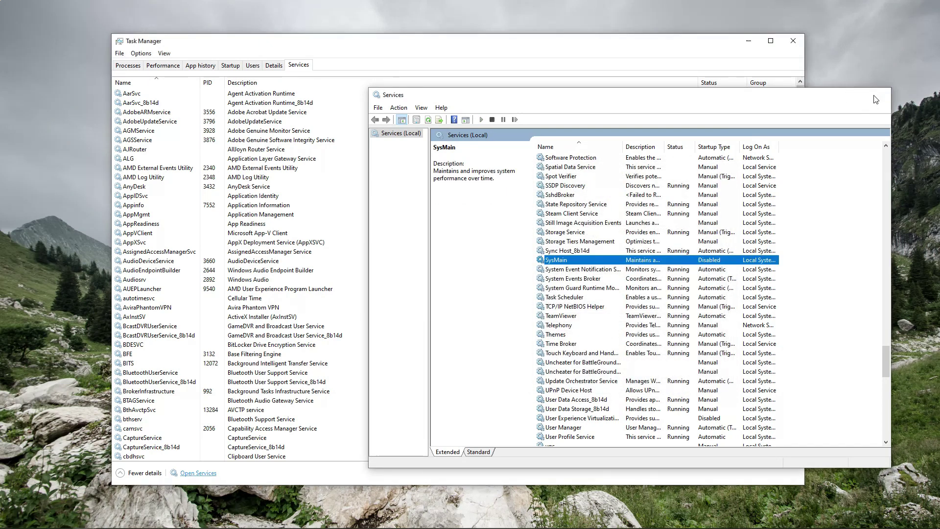
# Close the Services console and Task Manager to return to the desktop.
pyautogui.click(880, 94)
pyautogui.click(793, 40)
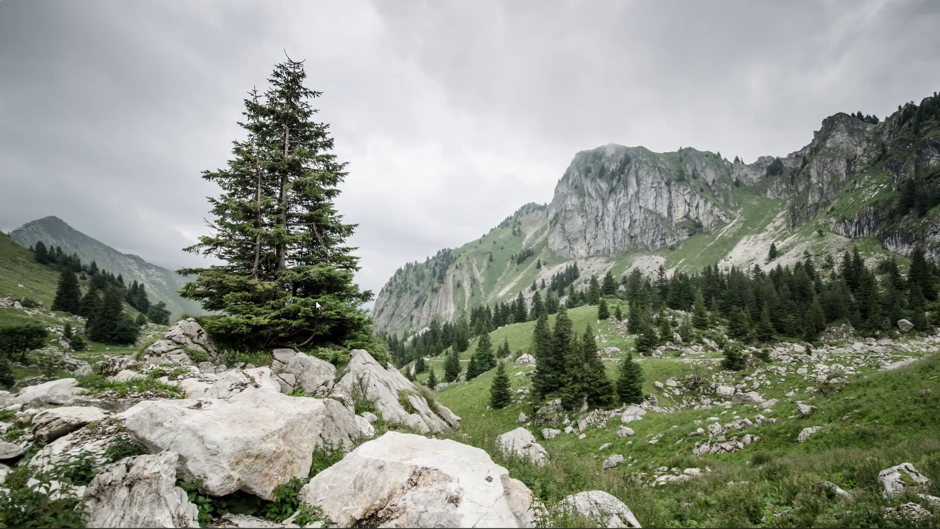
pyautogui.rightClick(314, 295)
pyautogui.click(199, 431)
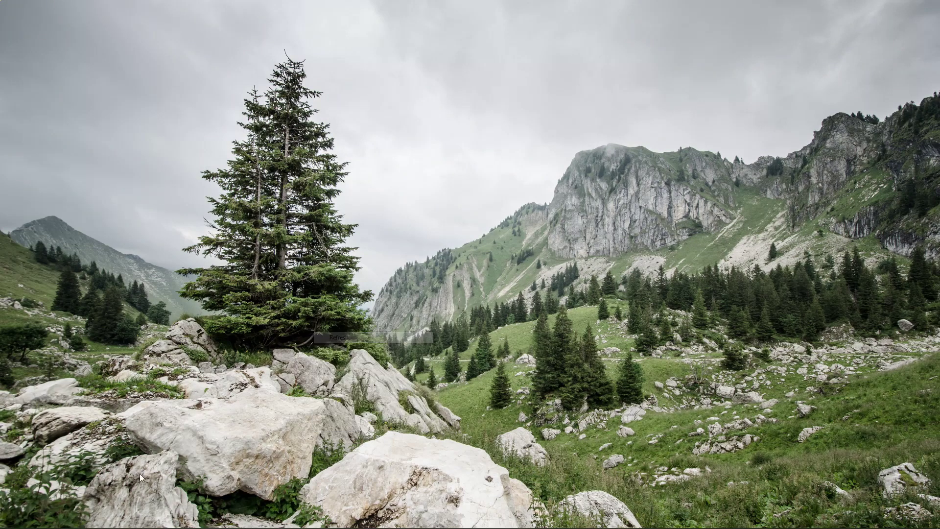
# Open Control Panel through Windows search and view its items as large icons.
pyautogui.moveTo(167, 507)
pyautogui.press('super')
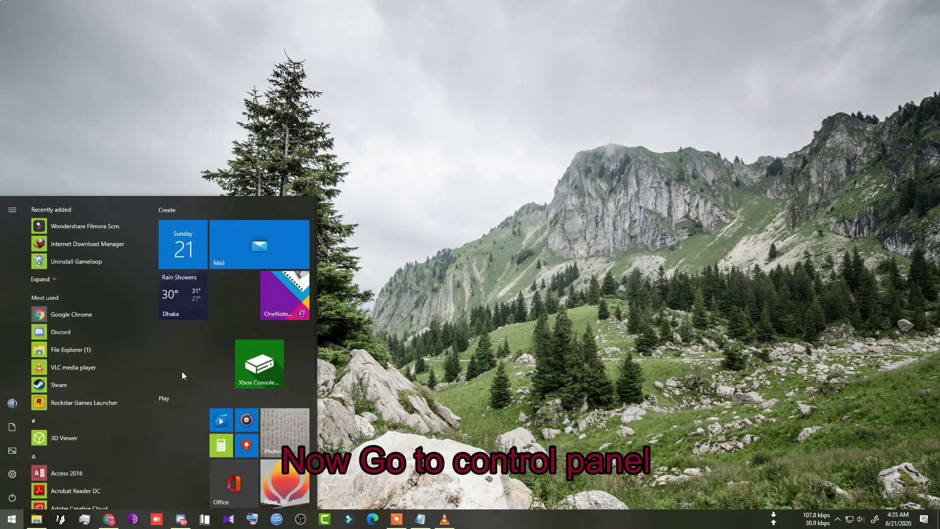
pyautogui.write('c')
pyautogui.click(82, 253)
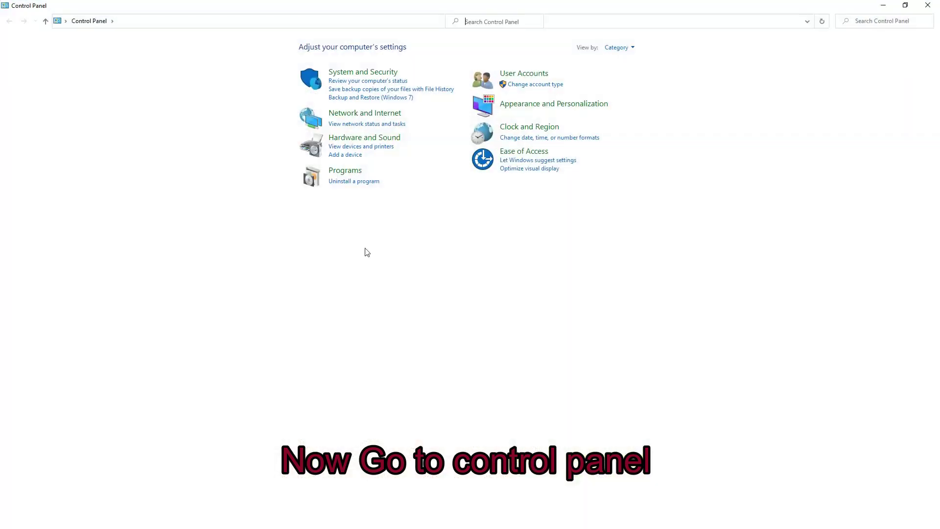
pyautogui.click(610, 48)
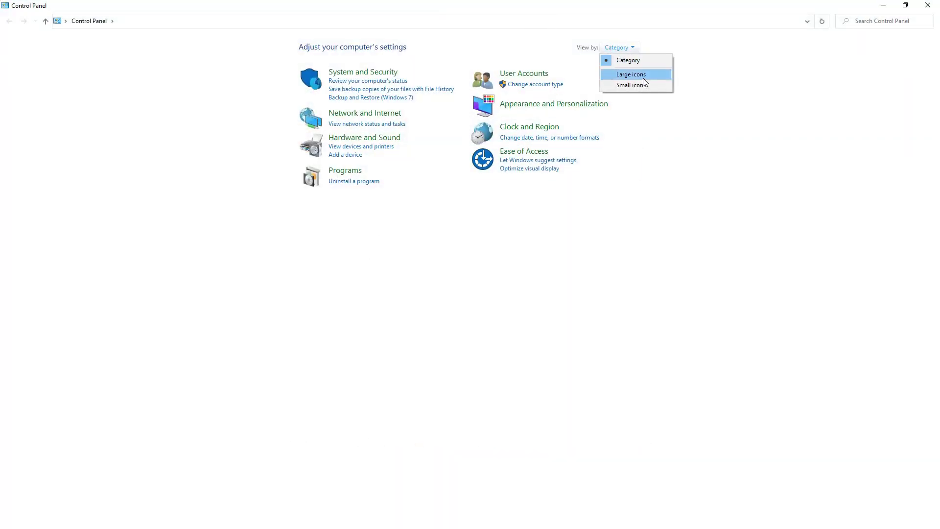
pyautogui.click(644, 78)
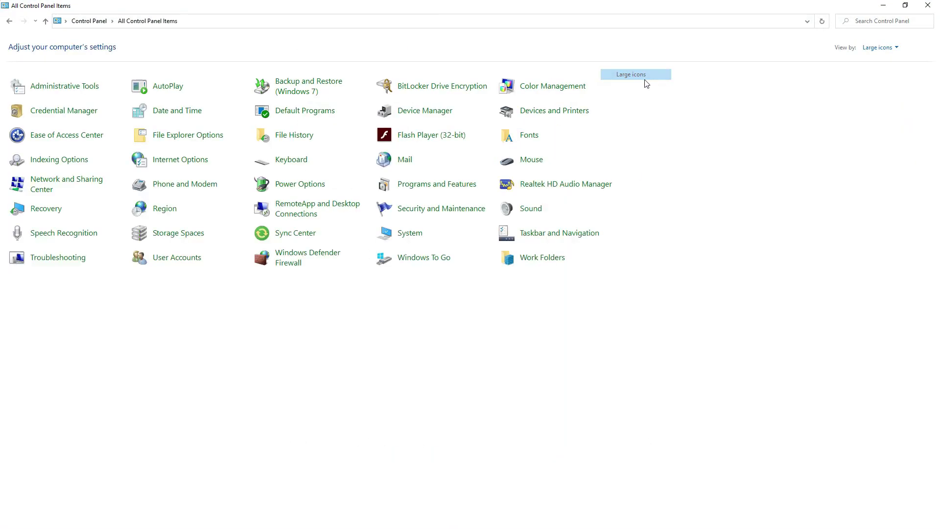
# Open the System page in a resized window and bring up the advanced system settings beside it.
pyautogui.click(400, 234)
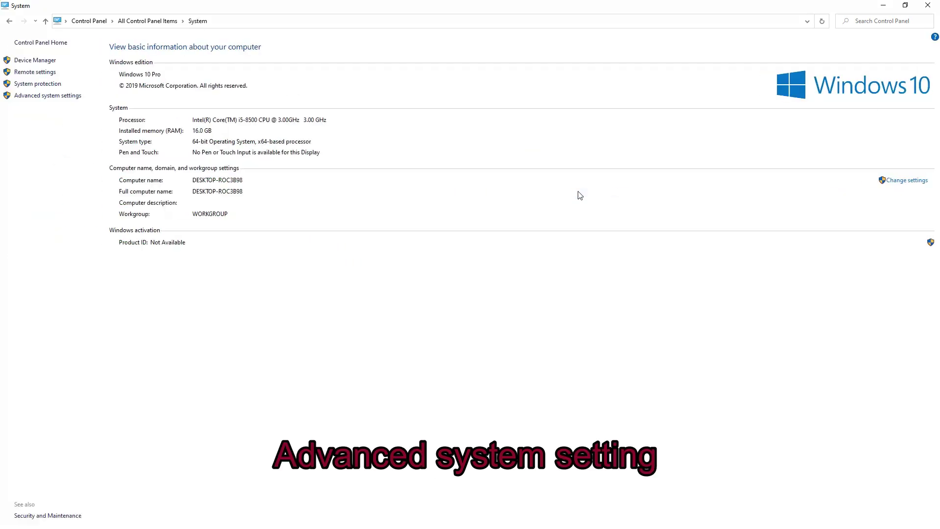
pyautogui.doubleClick(422, 9)
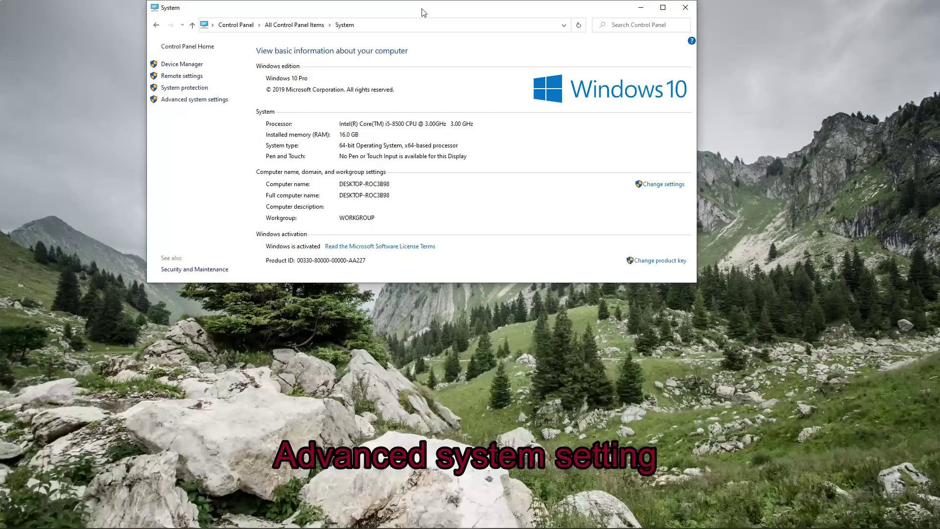
pyautogui.moveTo(693, 277); pyautogui.dragTo(926, 502)
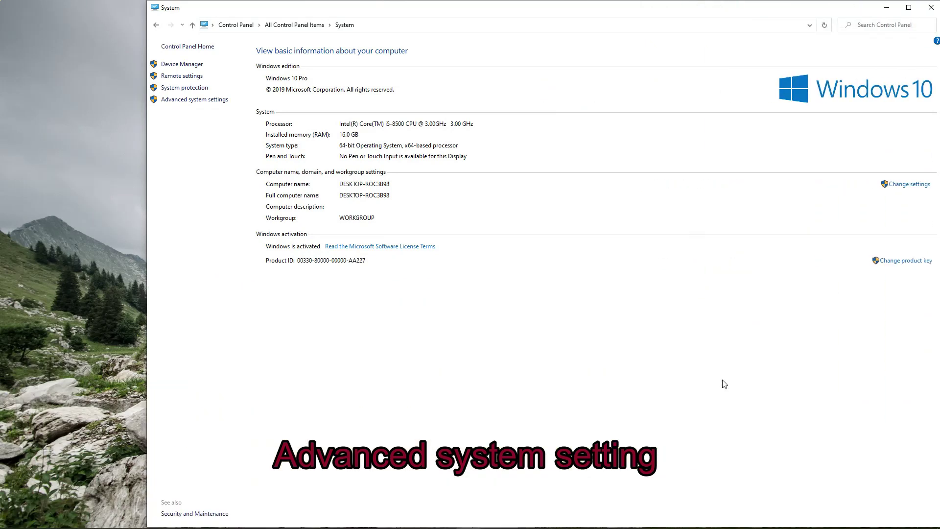
pyautogui.click(205, 101)
pyautogui.moveTo(196, 109); pyautogui.dragTo(115, 111)
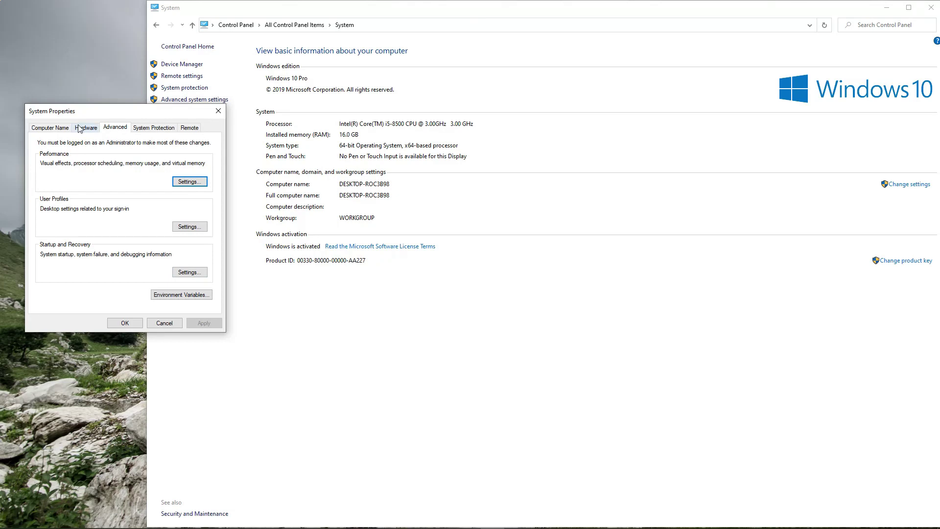
# Open the virtual memory settings from the advanced performance options.
pyautogui.click(189, 181)
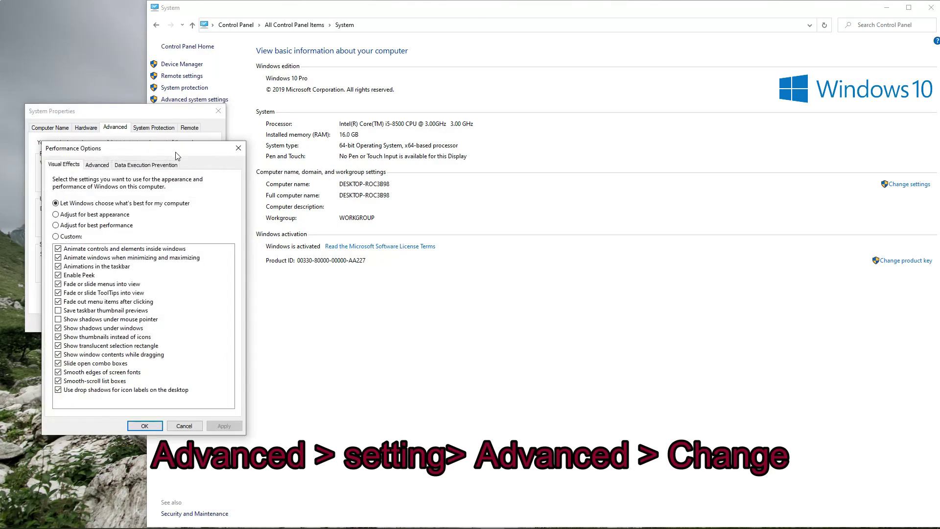
pyautogui.click(97, 165)
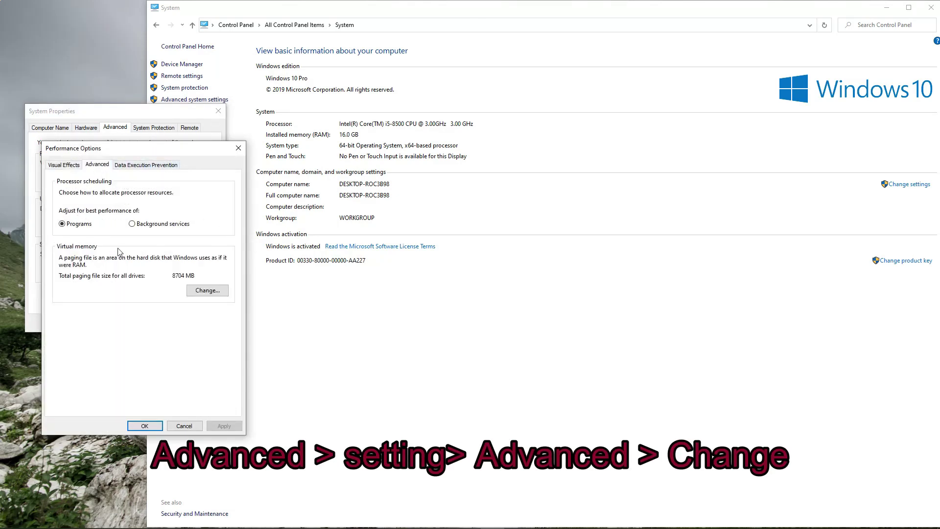
pyautogui.click(207, 291)
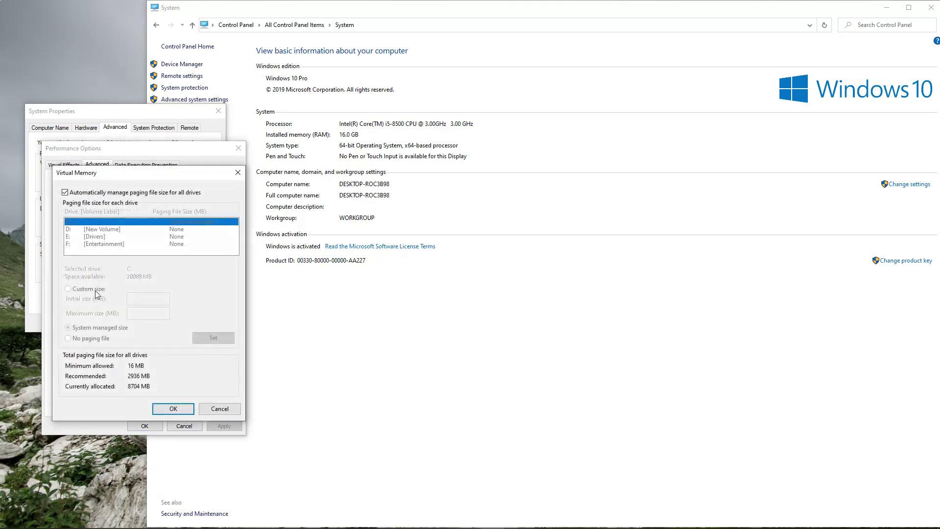
# Turn off automatic paging file management and set drive C: to a custom size of 2936 MB initial and 24576 MB maximum.
pyautogui.click(65, 193)
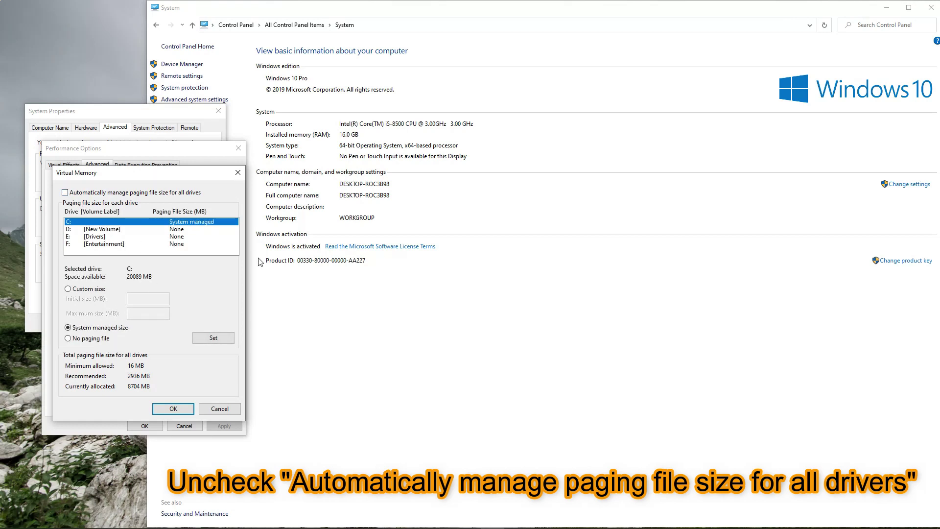
pyautogui.click(98, 289)
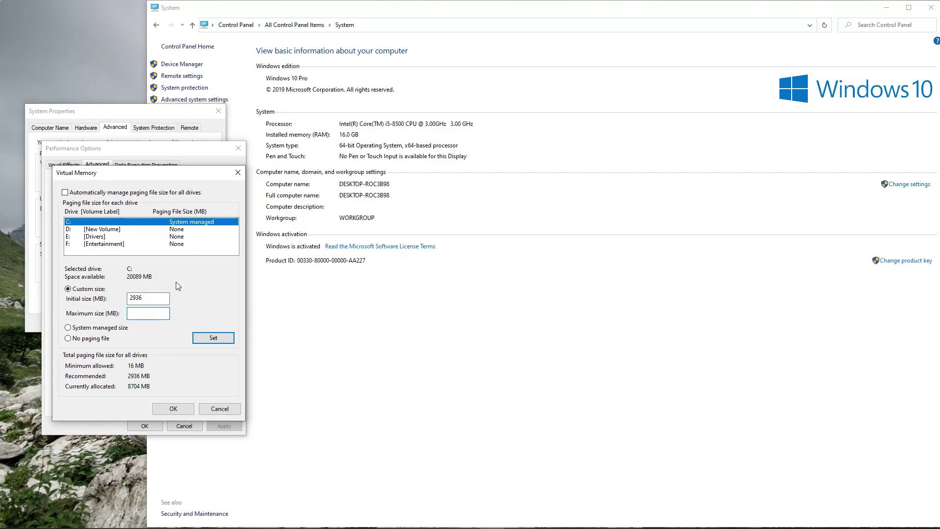
pyautogui.write('24576')
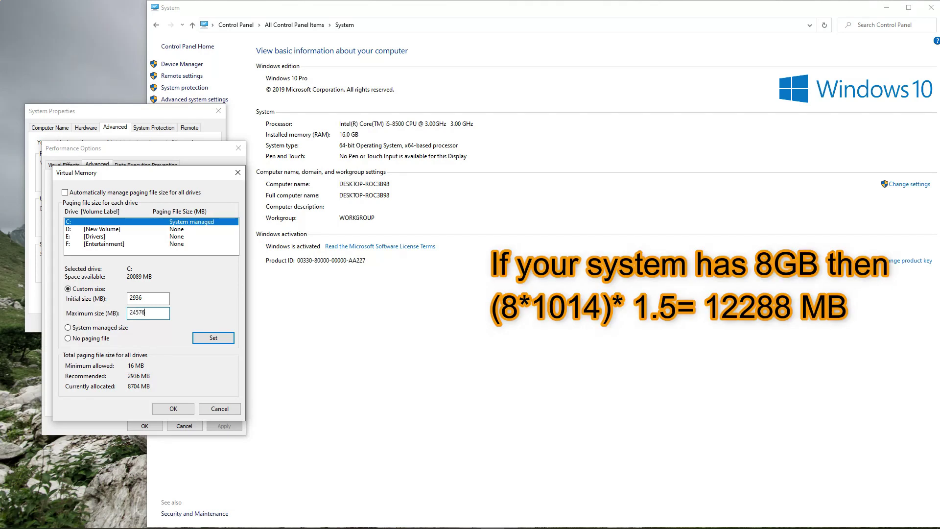
pyautogui.click(212, 339)
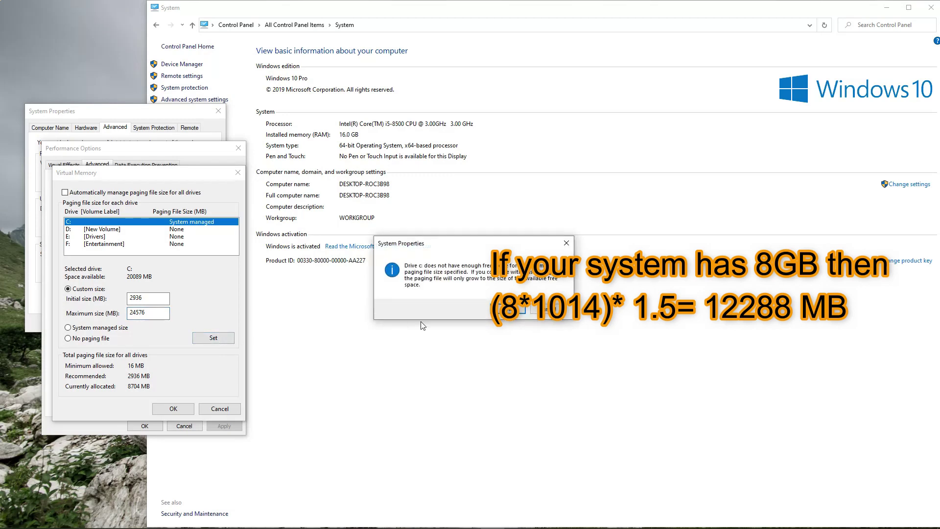
pyautogui.click(514, 314)
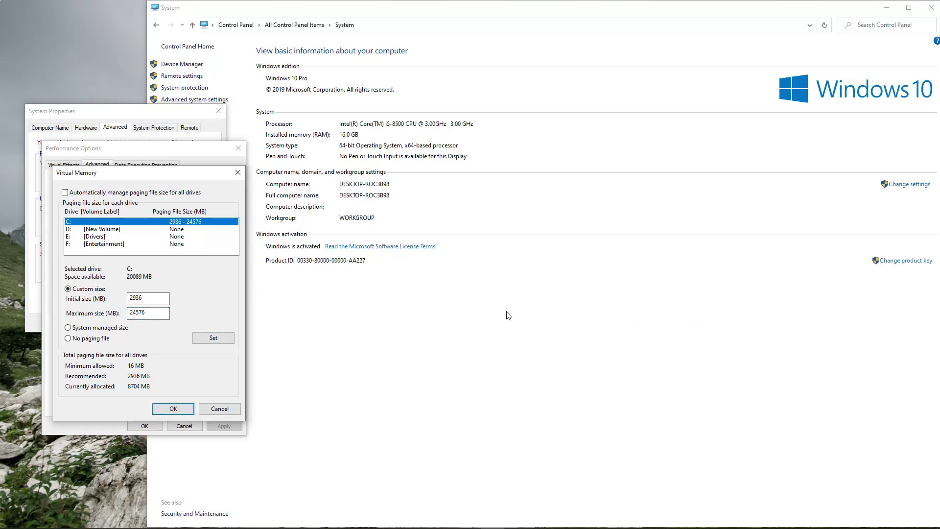
# Confirm the virtual memory change through all the open settings dialogs and restart the computer immediately.
pyautogui.click(174, 409)
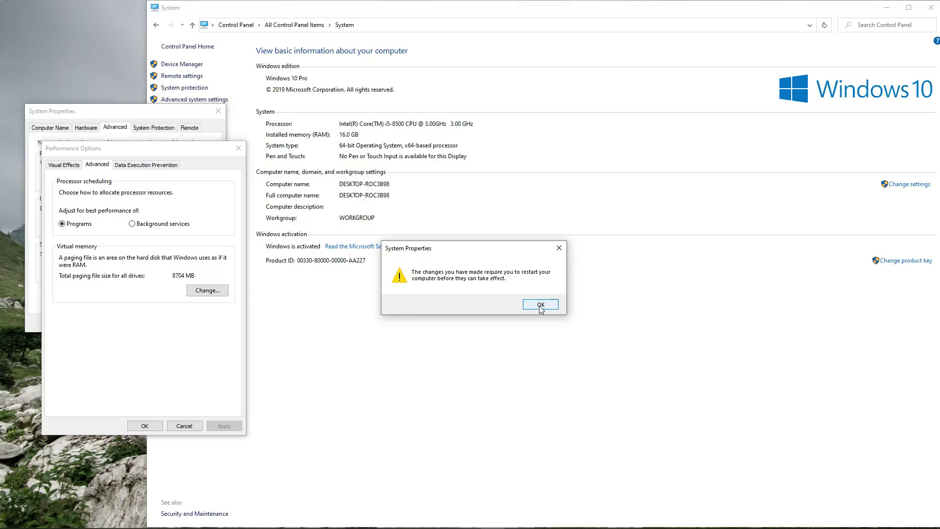
pyautogui.click(541, 306)
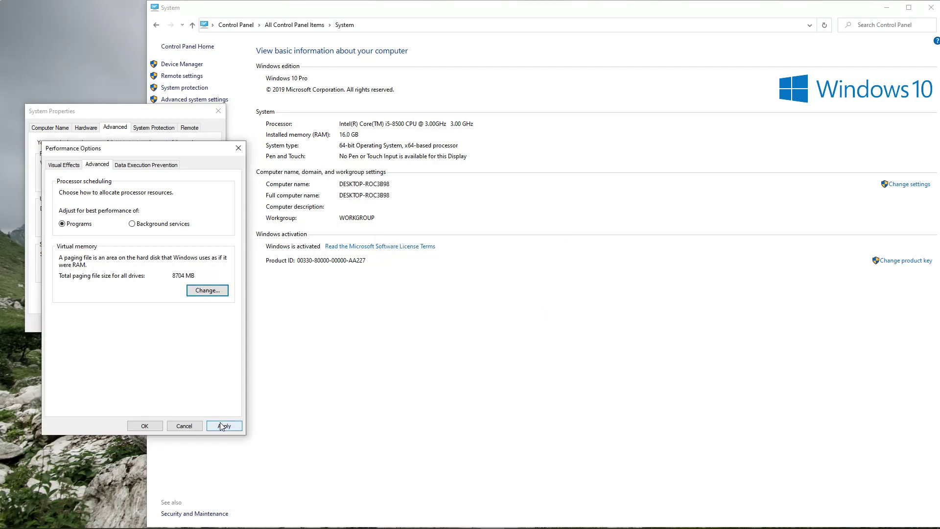
pyautogui.click(225, 425)
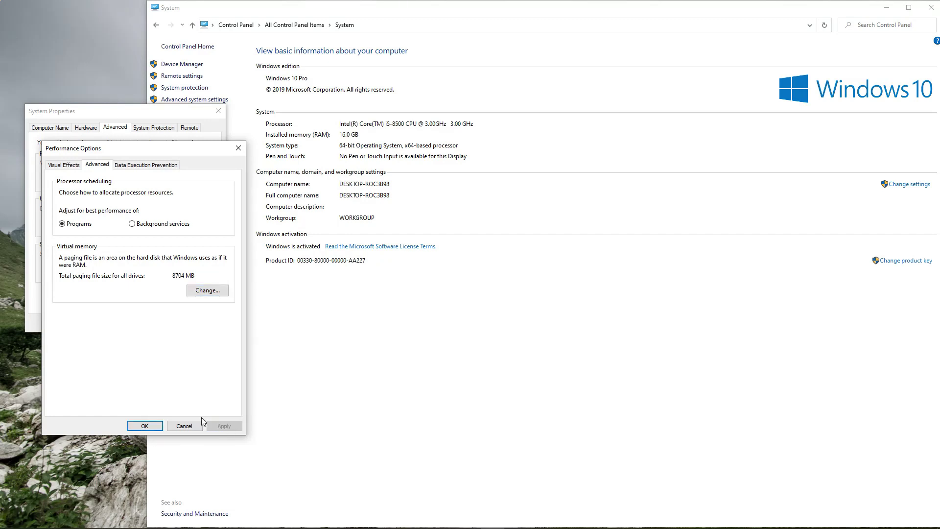
pyautogui.click(148, 426)
pyautogui.click(128, 324)
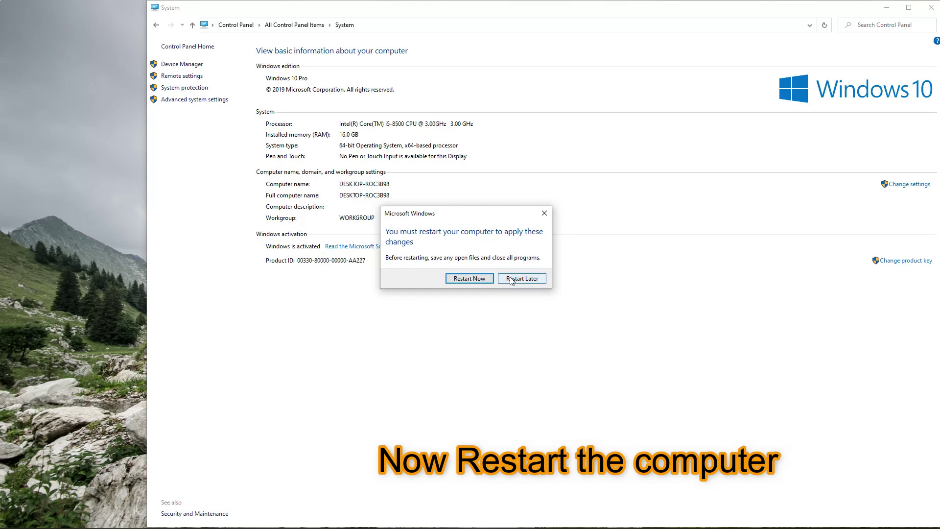
pyautogui.click(487, 280)
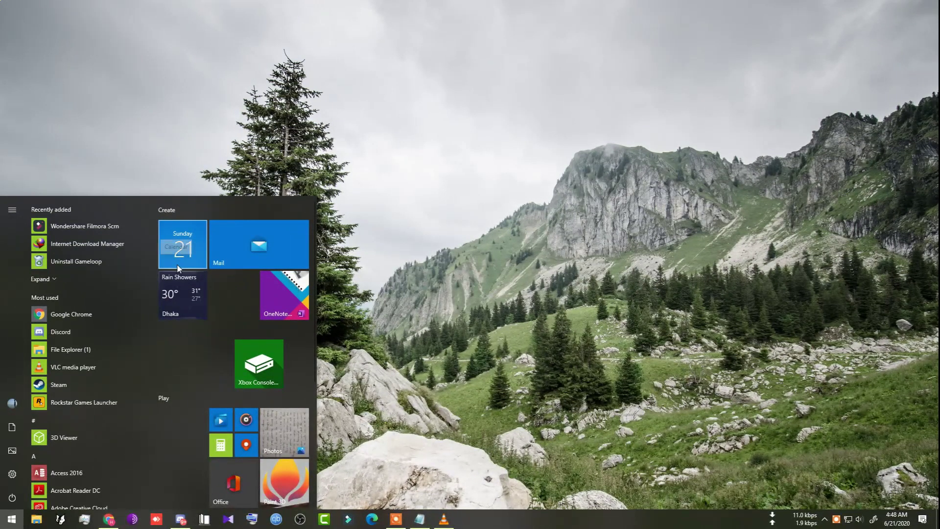
# Search Windows for "de", open Device Manager and move its window to a clear area of the desktop.
pyautogui.write('de')
pyautogui.click(102, 252)
pyautogui.moveTo(243, 40); pyautogui.dragTo(746, 168)
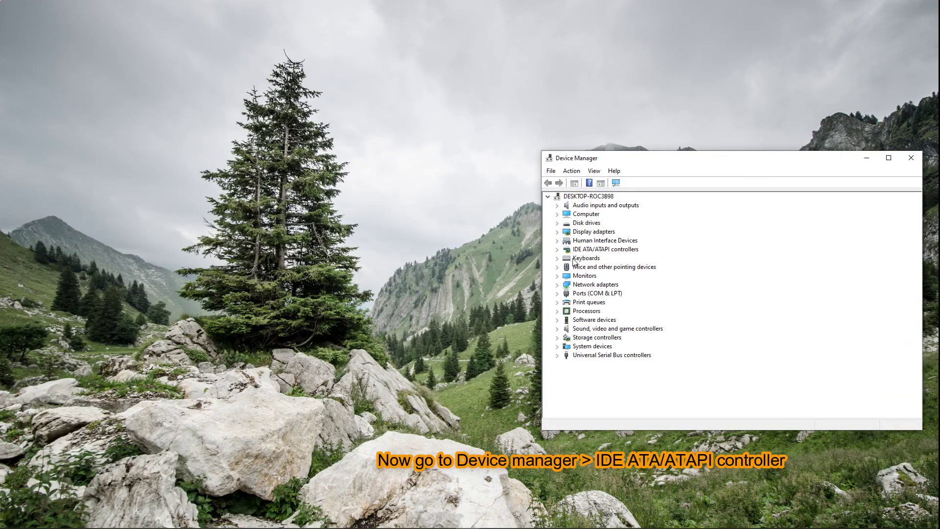
# Show the device instance path of the Standard SATA AHCI Controller under IDE ATA/ATAPI controllers.
pyautogui.click(557, 250)
pyautogui.doubleClick(595, 259)
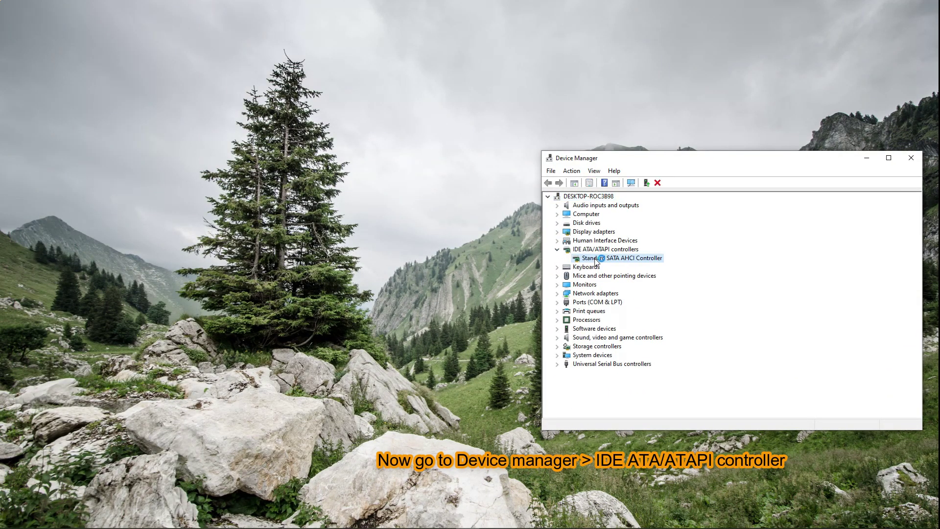
pyautogui.click(694, 203)
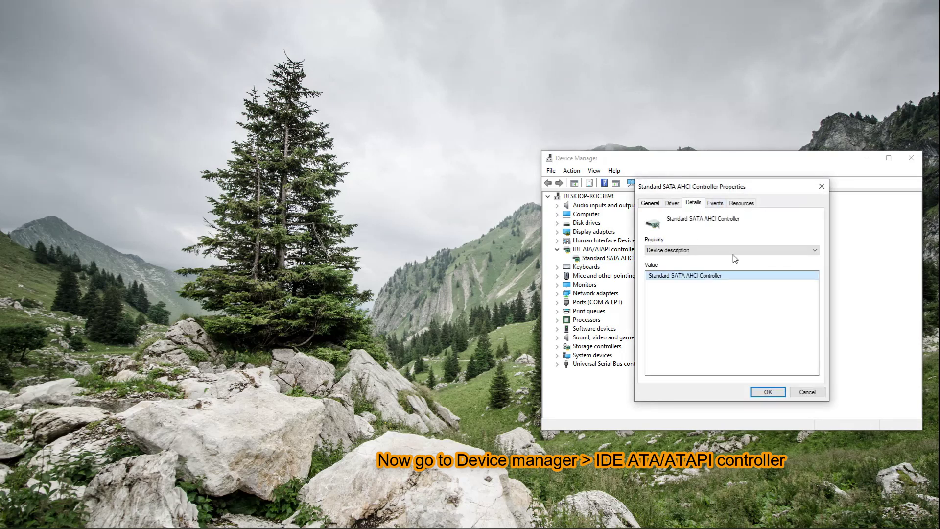
pyautogui.click(704, 248)
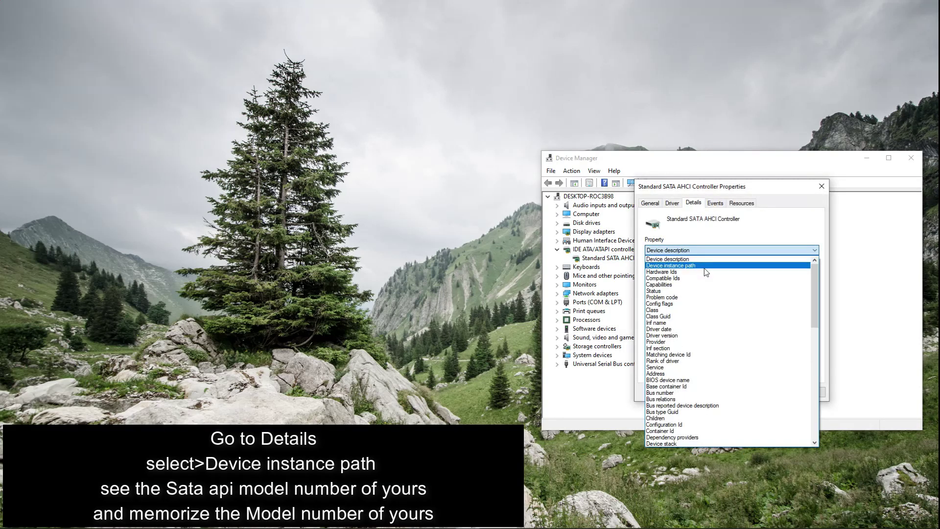
pyautogui.click(703, 267)
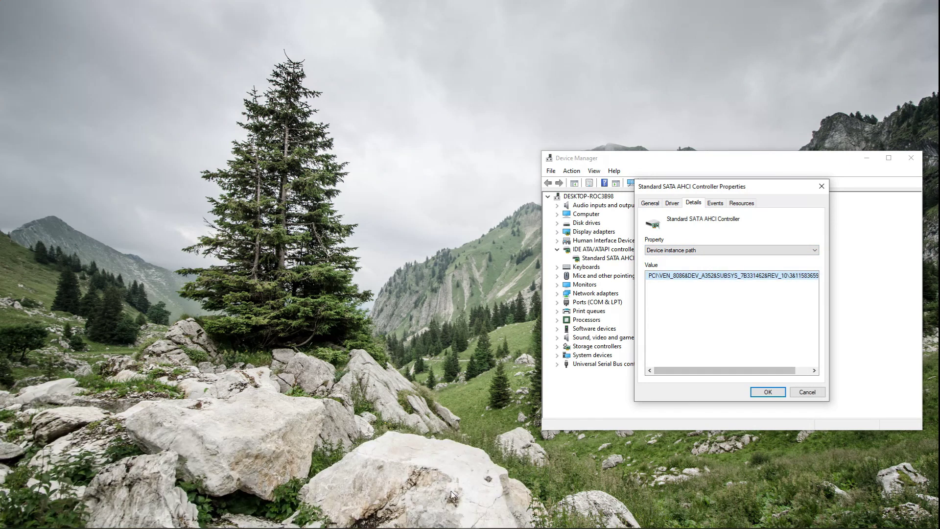
# Search Windows for "re", open Registry Editor and move its window clear of the controller's properties.
pyautogui.press('super')
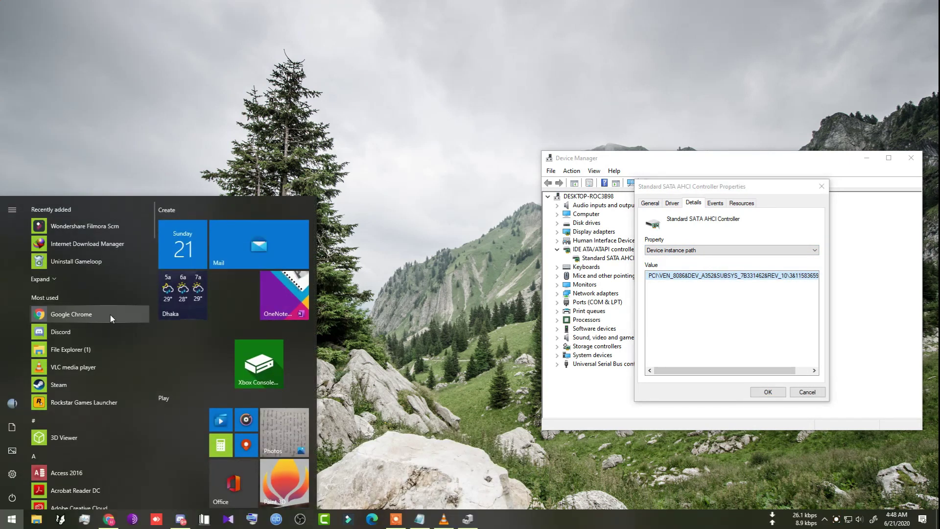
pyautogui.write('regedit')
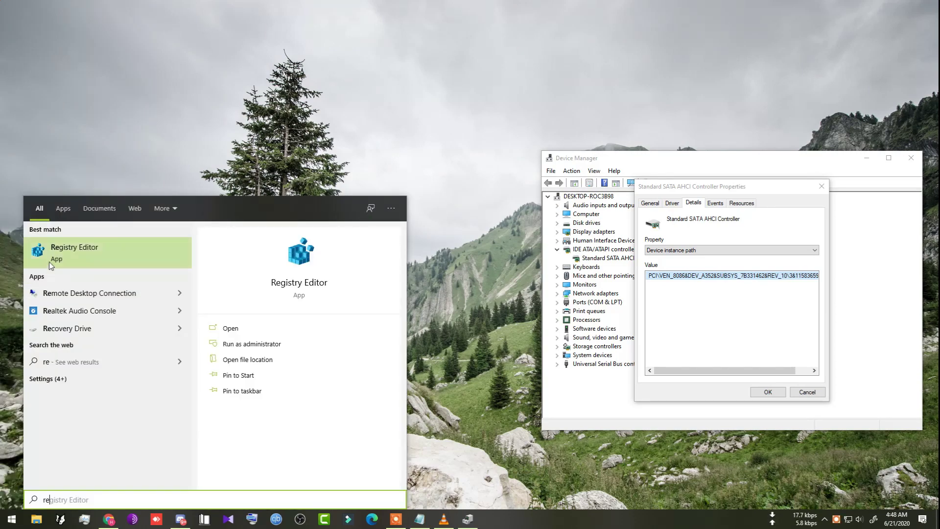
pyautogui.click(56, 253)
pyautogui.moveTo(575, 80); pyautogui.dragTo(204, 92)
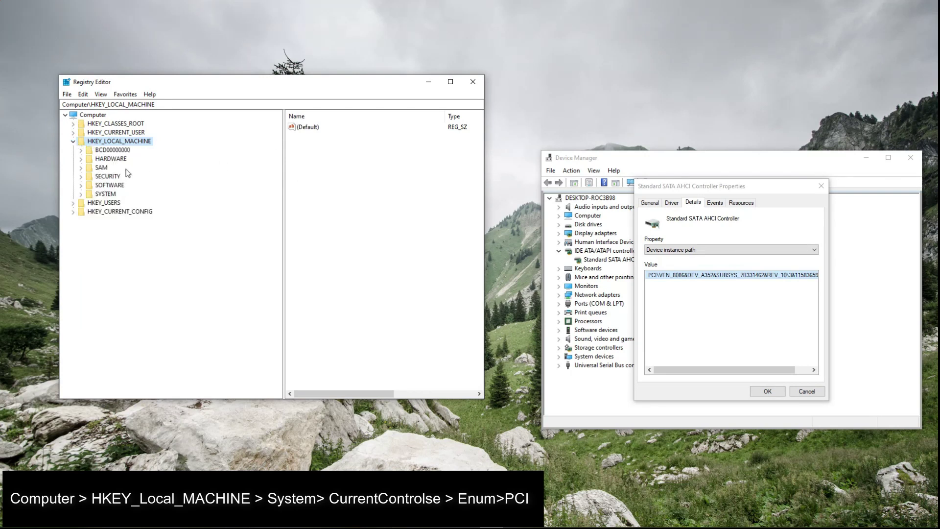
# Expand the registry tree under HKEY_LOCAL_MACHINE to SYSTEM\CurrentControlSet\Enum\PCI and bring its subkeys into view.
pyautogui.click(82, 195)
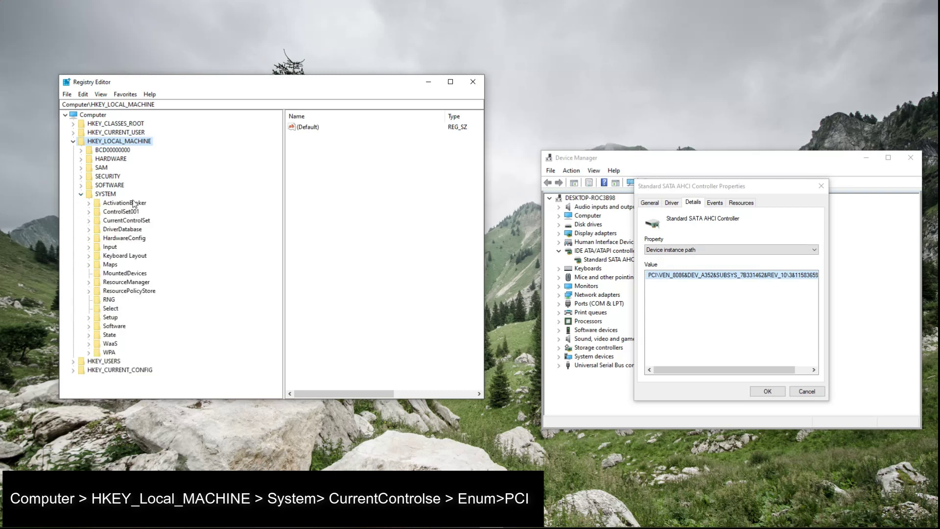
pyautogui.click(90, 221)
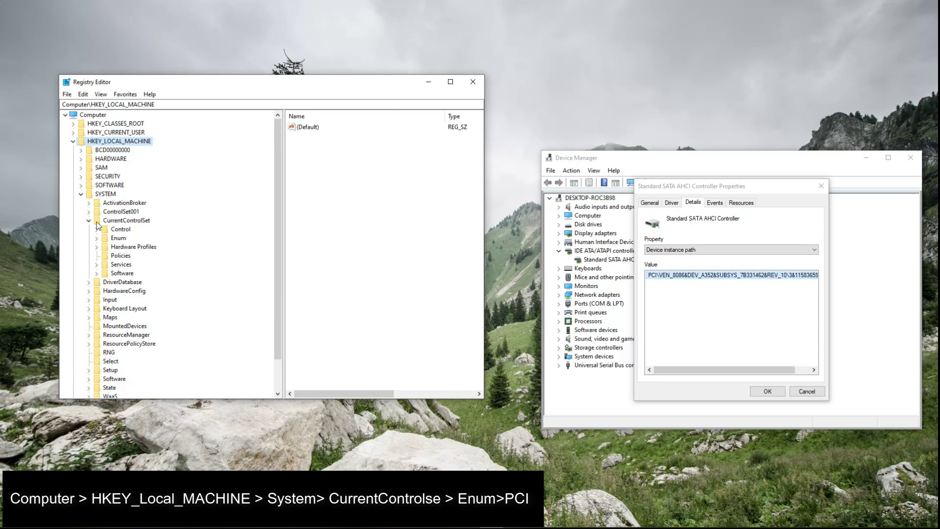
pyautogui.click(97, 238)
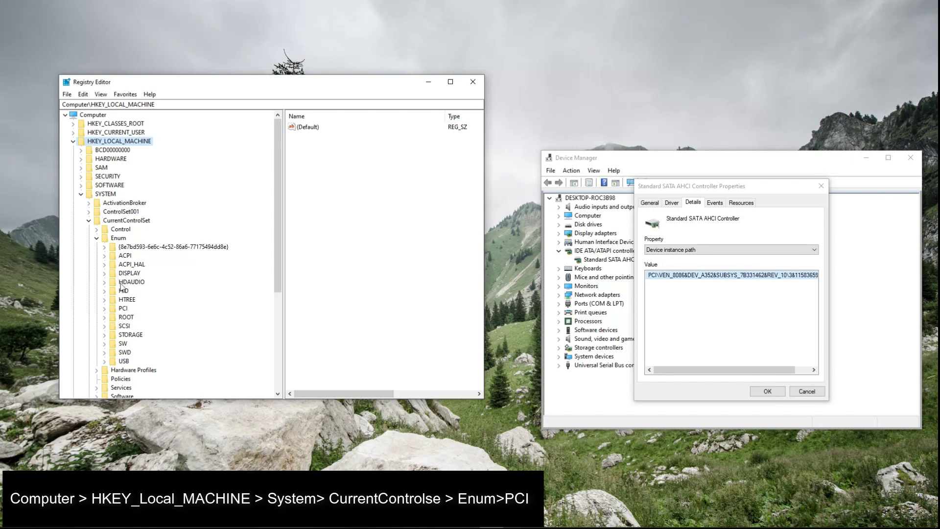
pyautogui.click(104, 308)
pyautogui.scroll(-1, 165, 265)
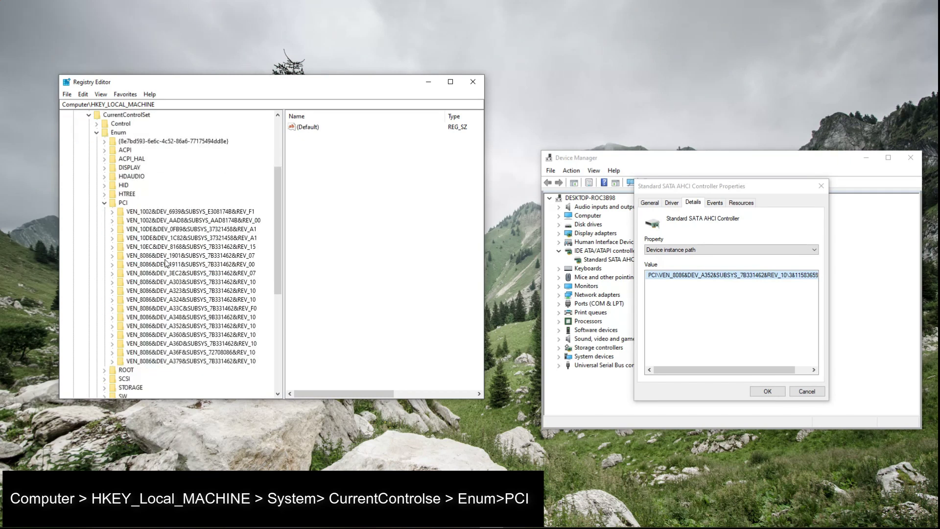
# Arrange the controller's properties and the Registry Editor window side by side for comparing the instance path with the PCI keys.
pyautogui.click(718, 190)
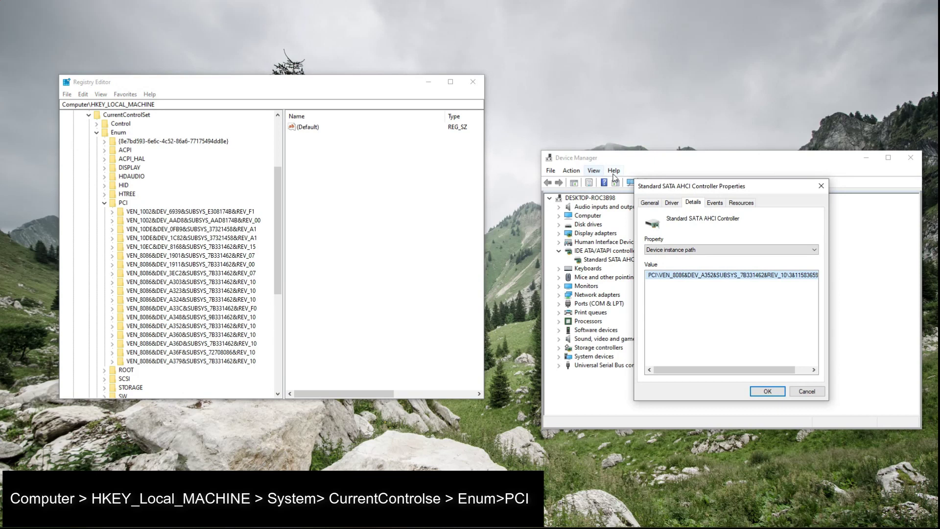
pyautogui.moveTo(661, 184); pyautogui.dragTo(657, 184)
pyautogui.click(321, 87)
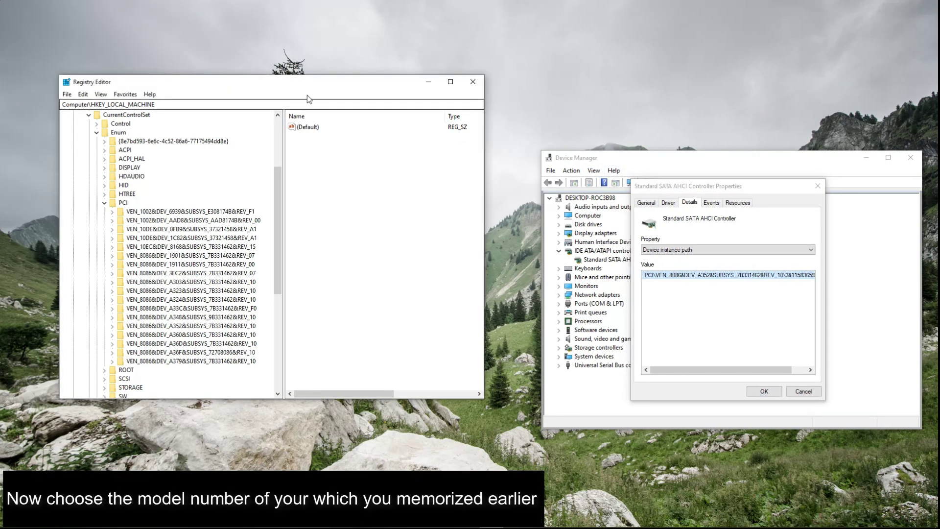
pyautogui.moveTo(295, 84); pyautogui.dragTo(368, 142)
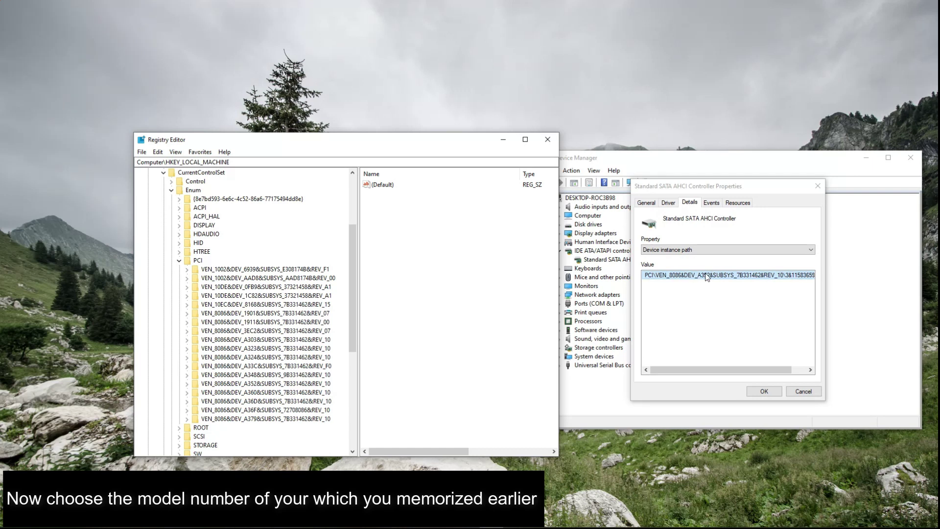
# Select the PCI key VEN_8086&DEV_A352&SUBSYS_7B331462&REV_10 matching the controller's instance path and expand it and its subkey.
pyautogui.click(268, 376)
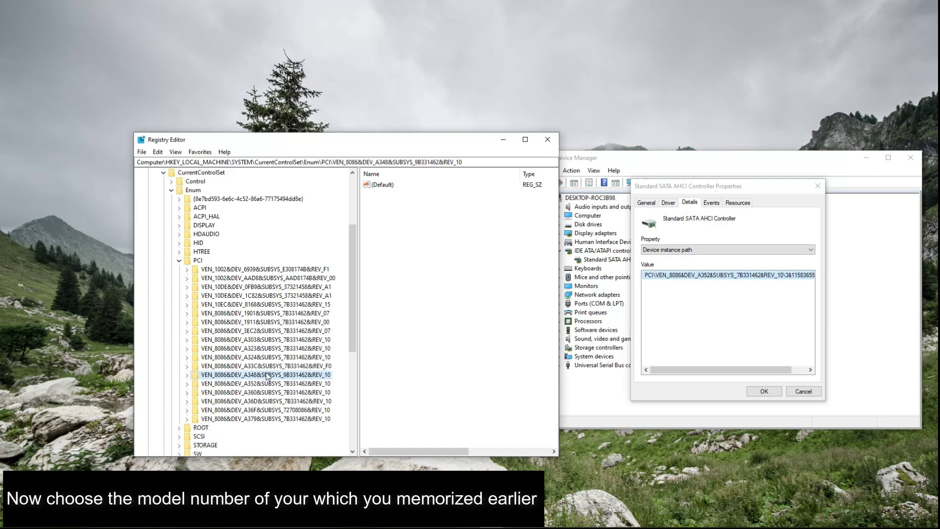
pyautogui.click(267, 366)
pyautogui.click(264, 385)
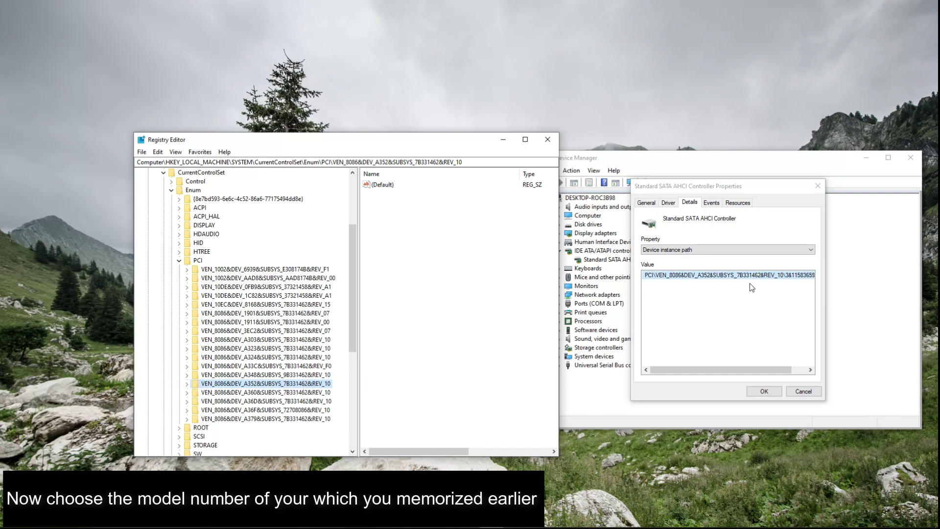
pyautogui.doubleClick(323, 383)
pyautogui.click(195, 393)
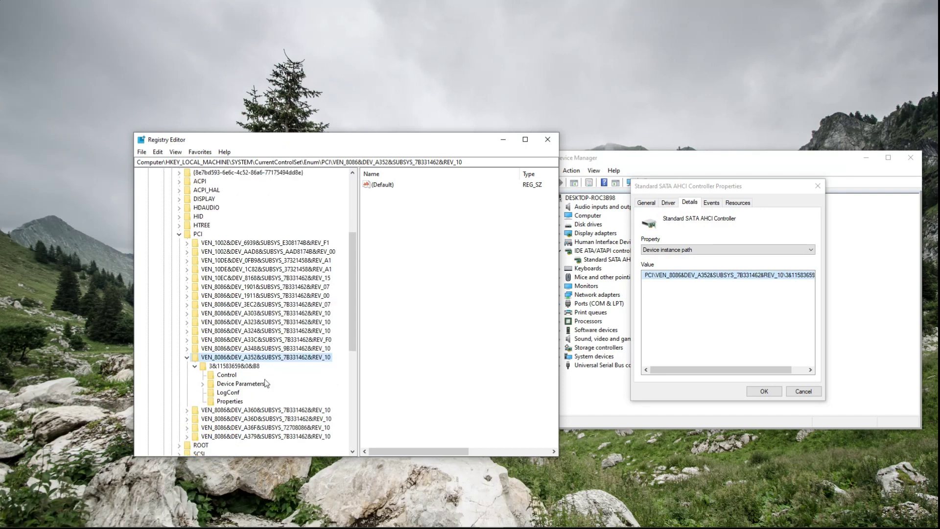
# Open the MessageSignaledInterruptProperties key under Device Parameters > Interrupt Management of the controller's registry entry.
pyautogui.click(203, 384)
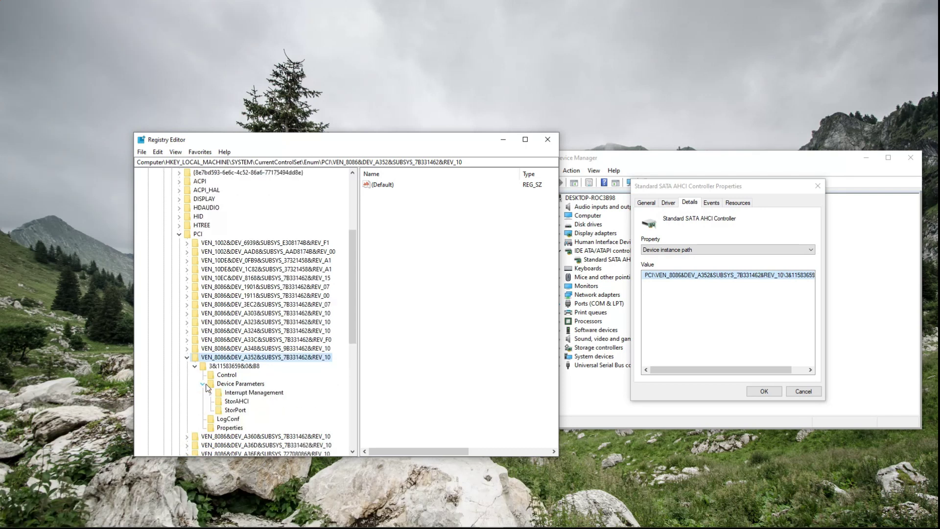
pyautogui.scroll(-1, 309, 342)
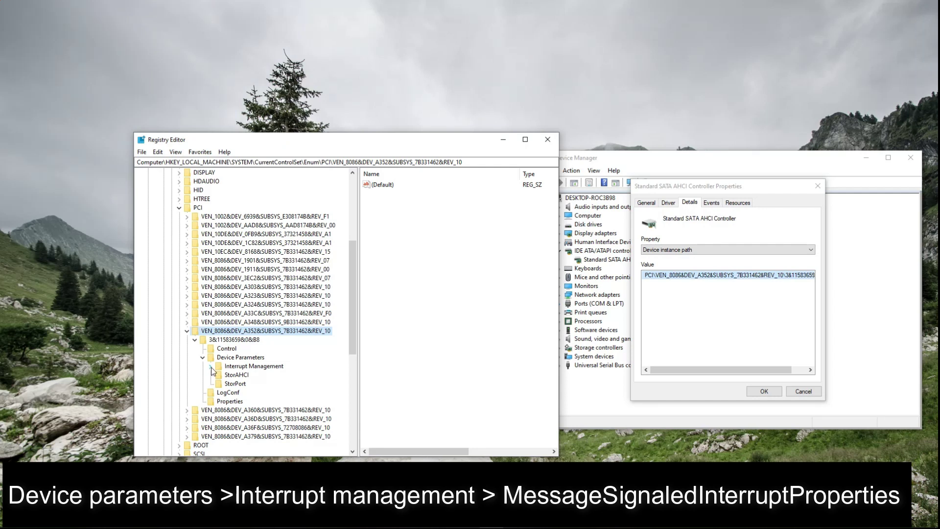
pyautogui.click(210, 366)
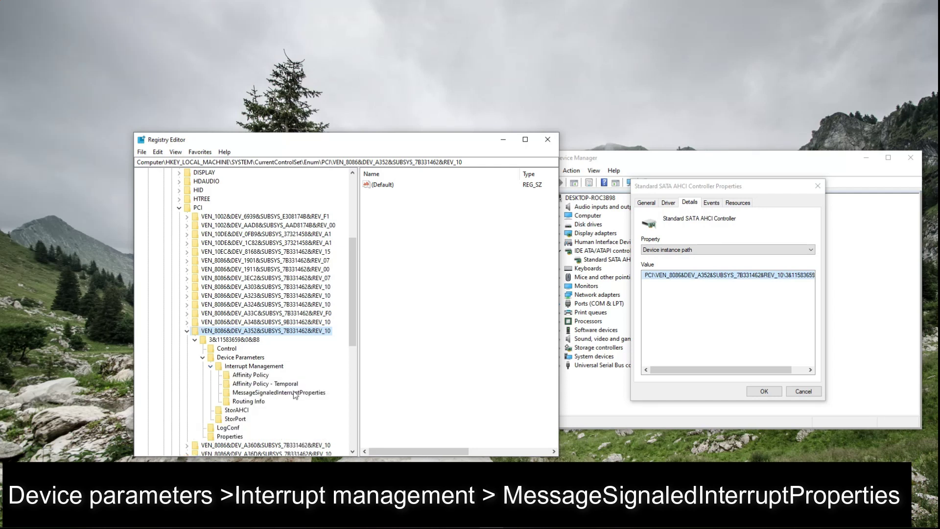
pyautogui.click(285, 393)
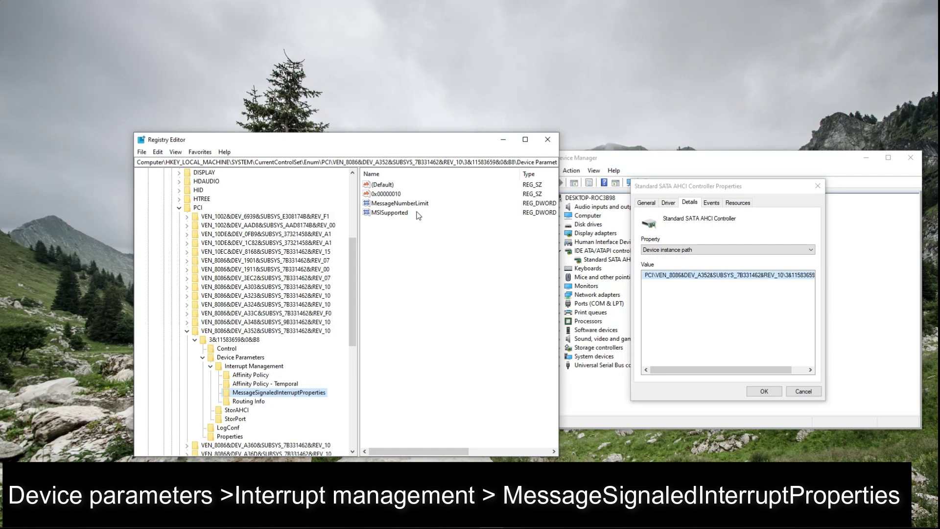
# Set the MSISupported DWORD value to 0 in hexadecimal.
pyautogui.click(396, 214)
pyautogui.doubleClick(395, 214)
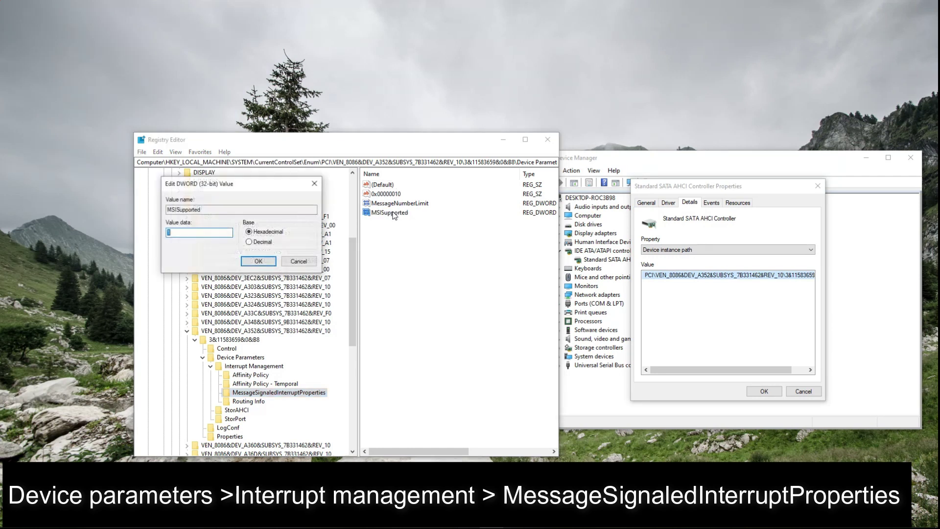
pyautogui.write('0')
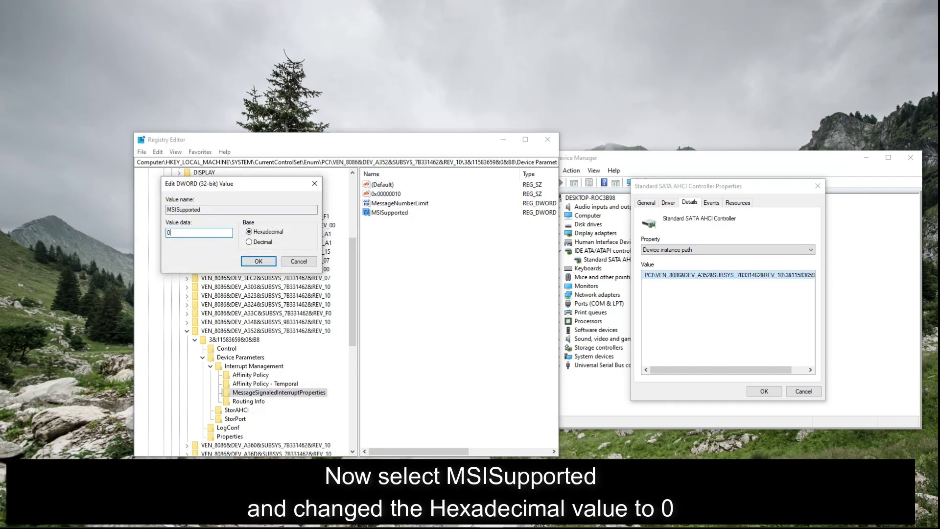
pyautogui.click(259, 261)
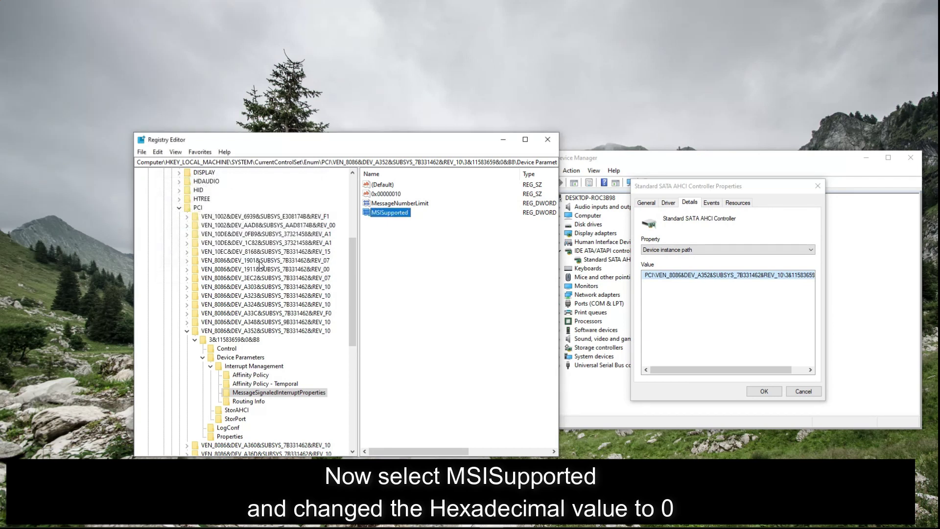
# Put the Registry Editor window away and bring up the power options for restarting the computer.
pyautogui.click(509, 140)
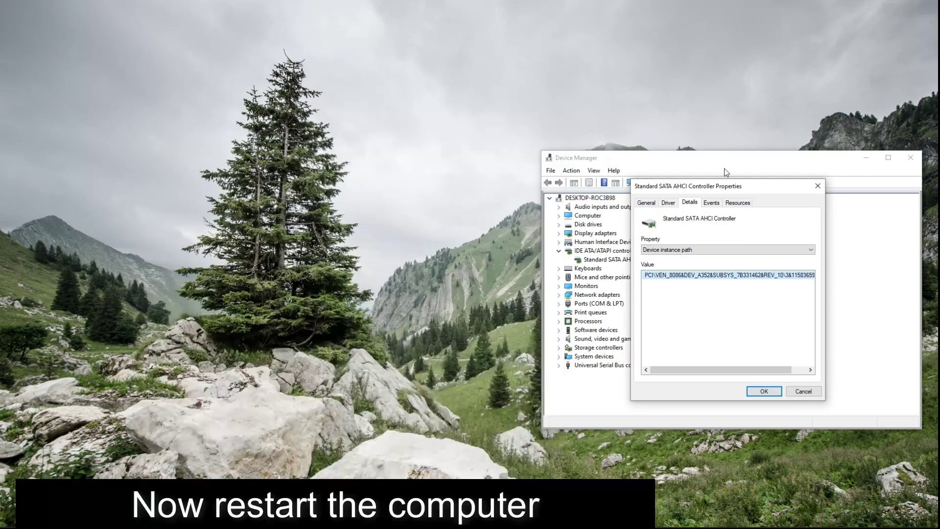
pyautogui.click(9, 521)
pyautogui.click(10, 490)
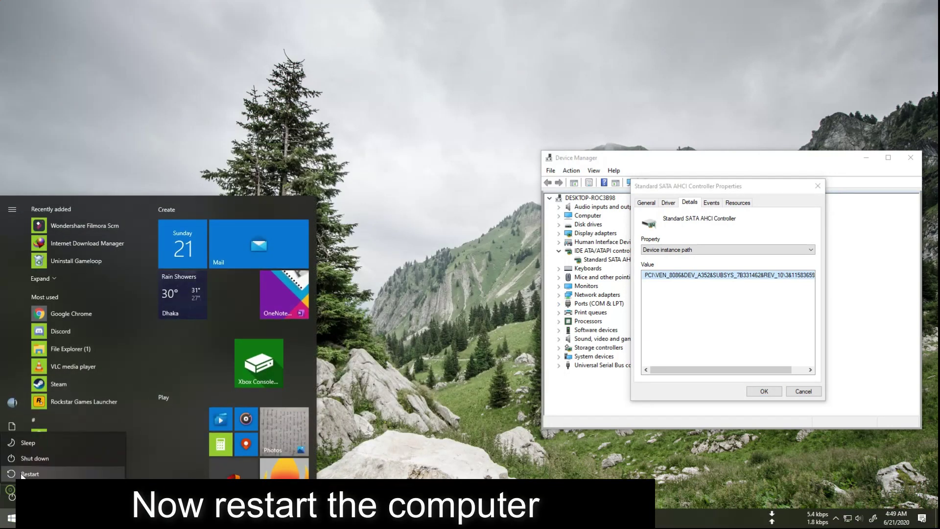